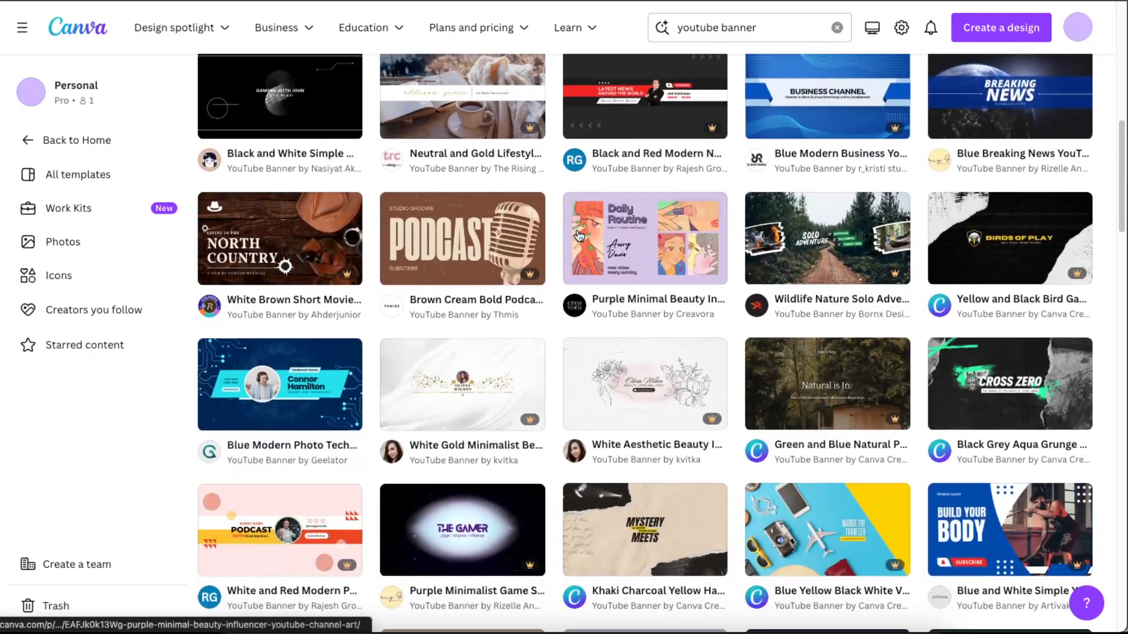
- Browse the YouTube banner templates to compare the available designs
{"action": "scroll", "coordinate": [573, 223], "scroll_direction": "down", "scroll_amount": 3}
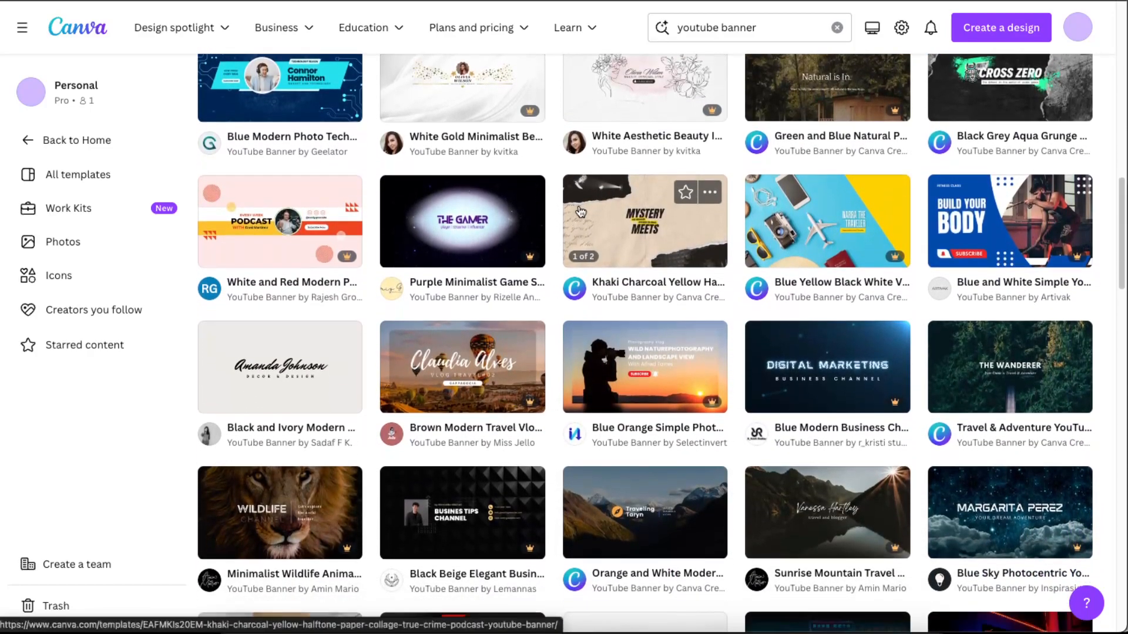
{"action": "scroll", "coordinate": [665, 233], "scroll_direction": "down", "scroll_amount": 8}
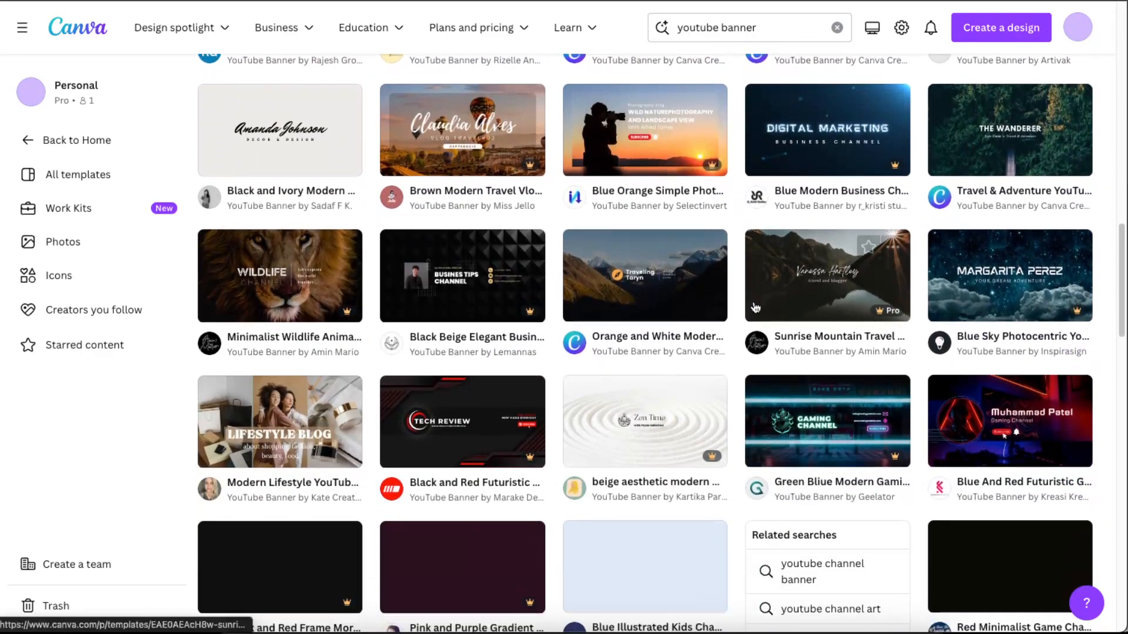
{"action": "scroll", "coordinate": [781, 326], "scroll_direction": "down", "scroll_amount": 8}
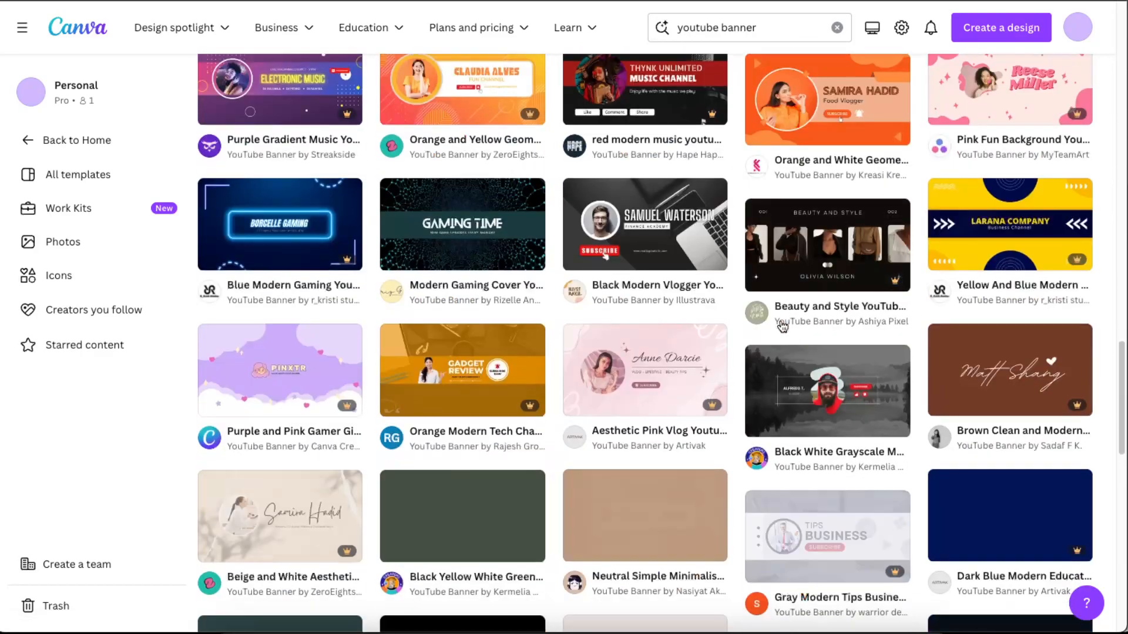
{"action": "scroll", "coordinate": [782, 326], "scroll_direction": "up", "scroll_amount": 4}
{"action": "scroll", "coordinate": [782, 327], "scroll_direction": "up", "scroll_amount": 9}
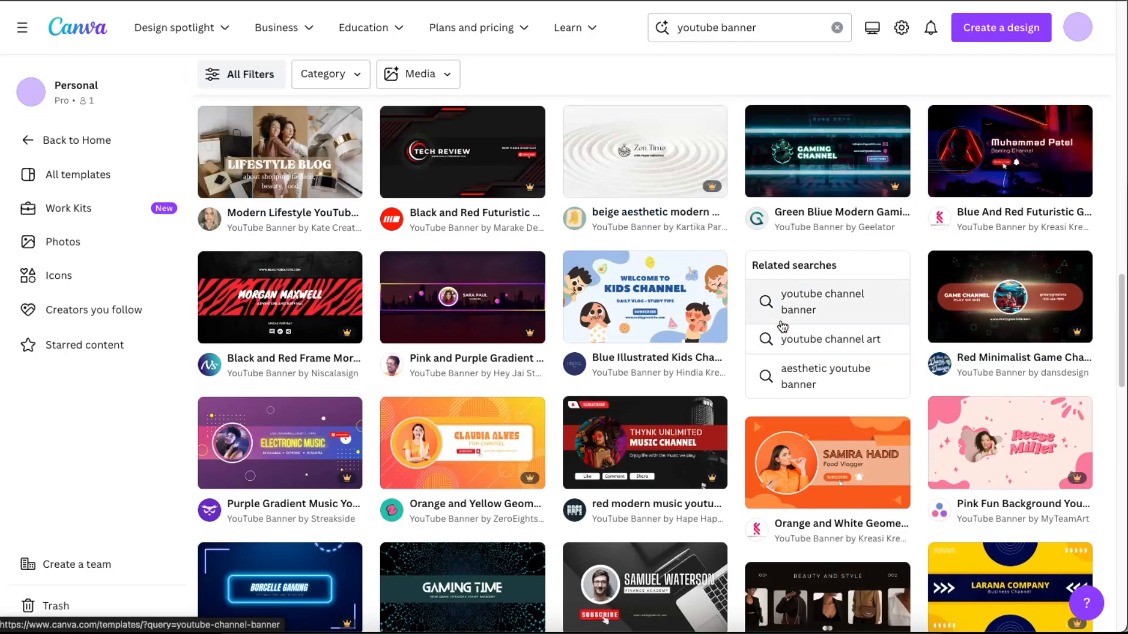
{"action": "scroll", "coordinate": [782, 326], "scroll_direction": "up", "scroll_amount": 16}
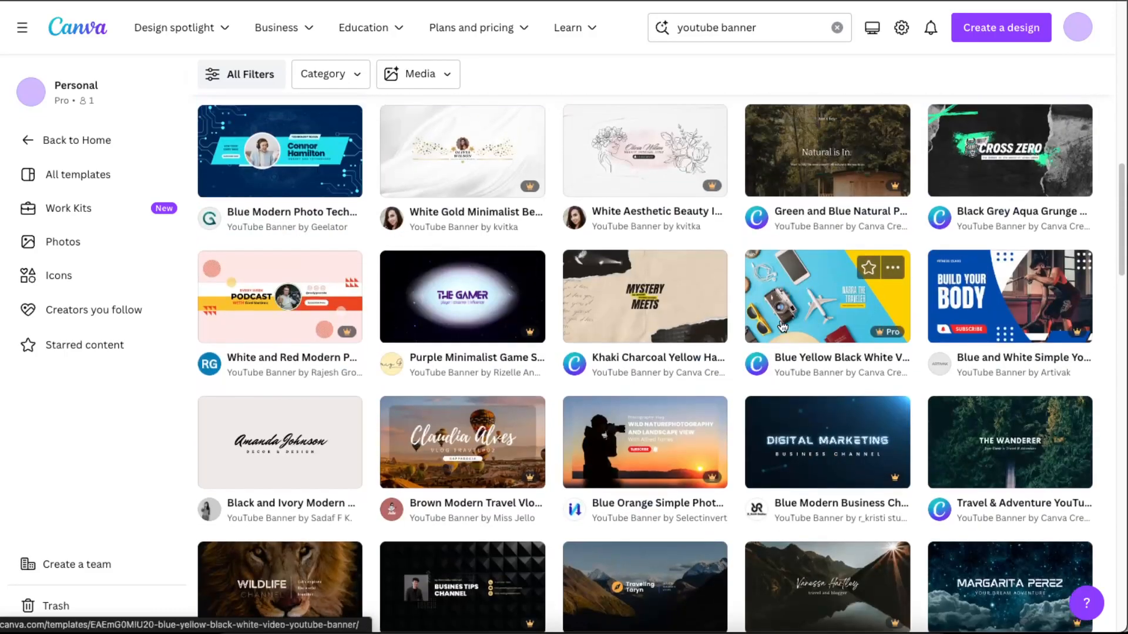
{"action": "scroll", "coordinate": [782, 327], "scroll_direction": "up", "scroll_amount": 5}
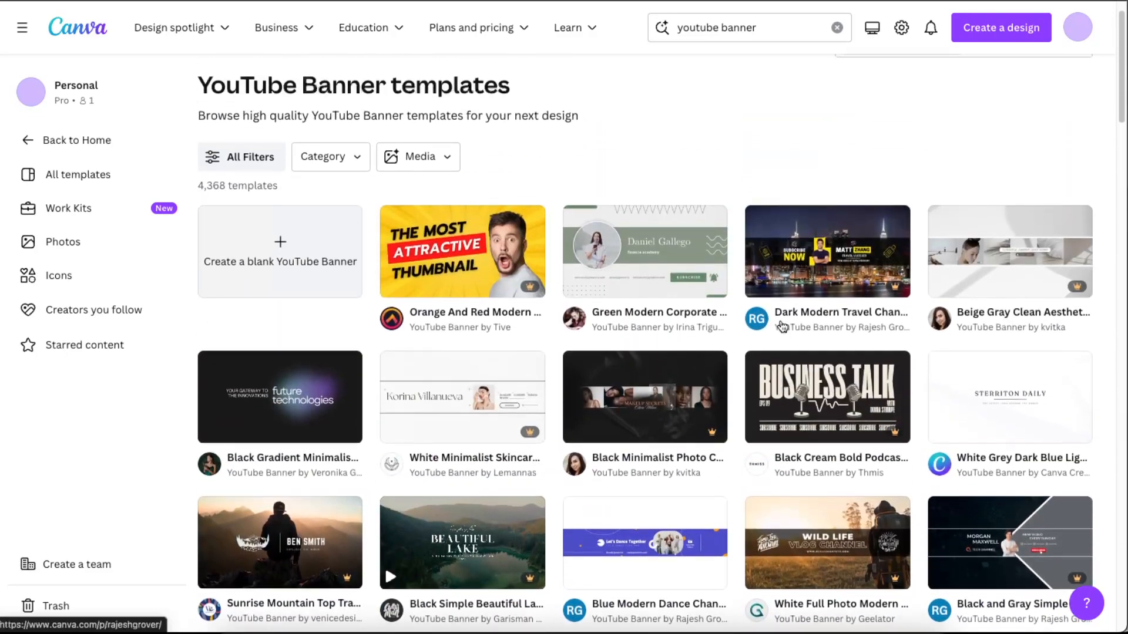
{"action": "scroll", "coordinate": [781, 323], "scroll_direction": "down", "scroll_amount": 15}
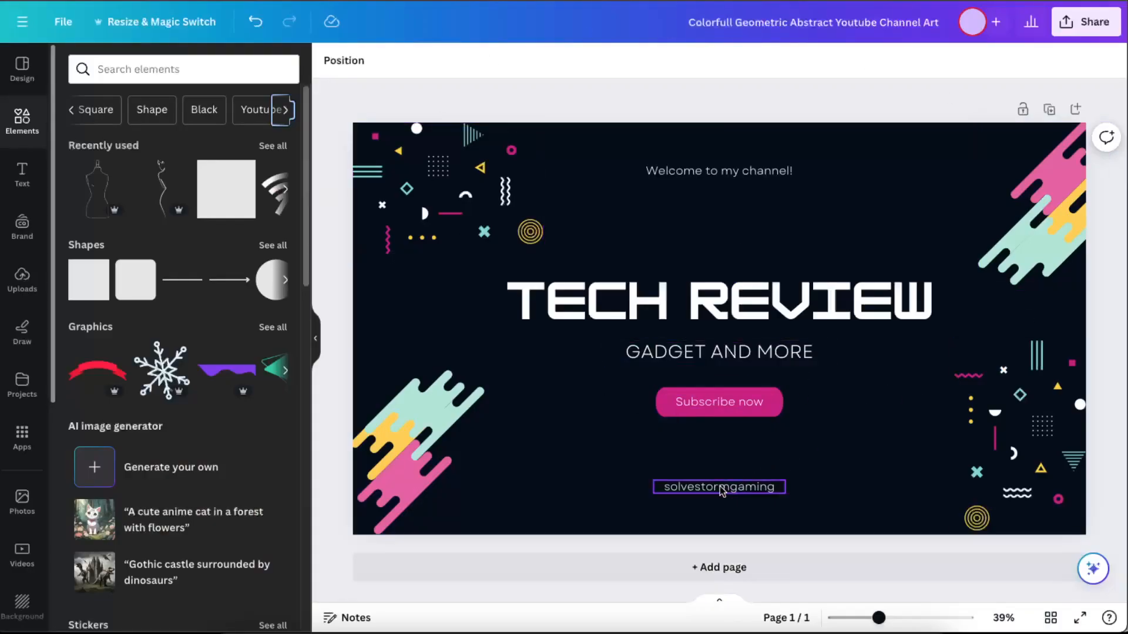
{"action": "left_click", "coordinate": [747, 495]}
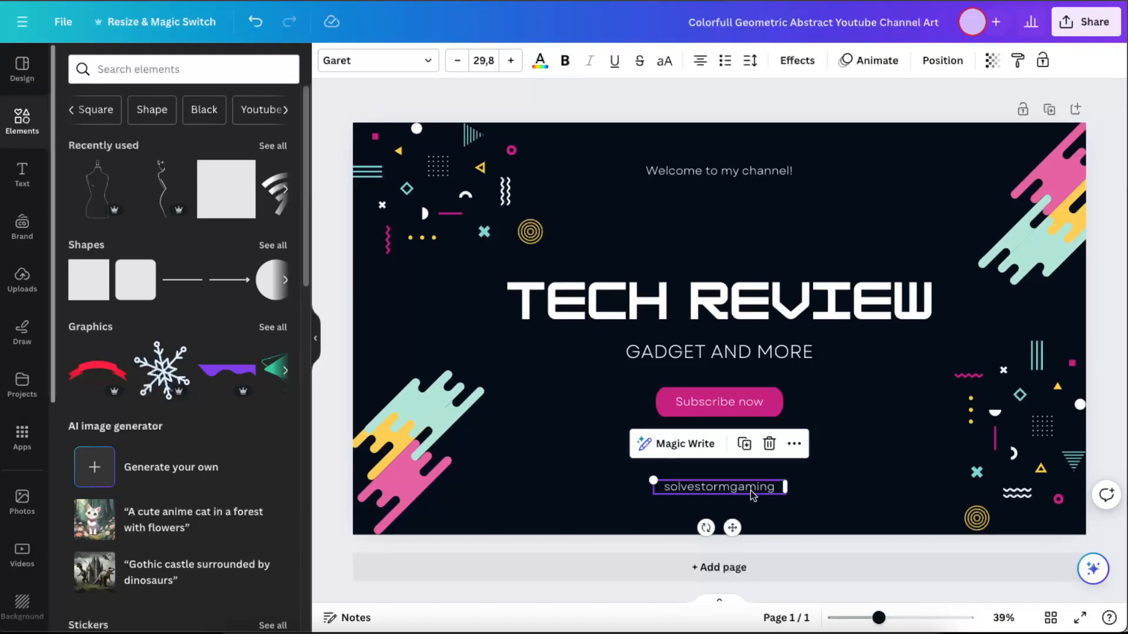
{"action": "left_click", "coordinate": [725, 301]}
{"action": "left_click", "coordinate": [725, 301]}
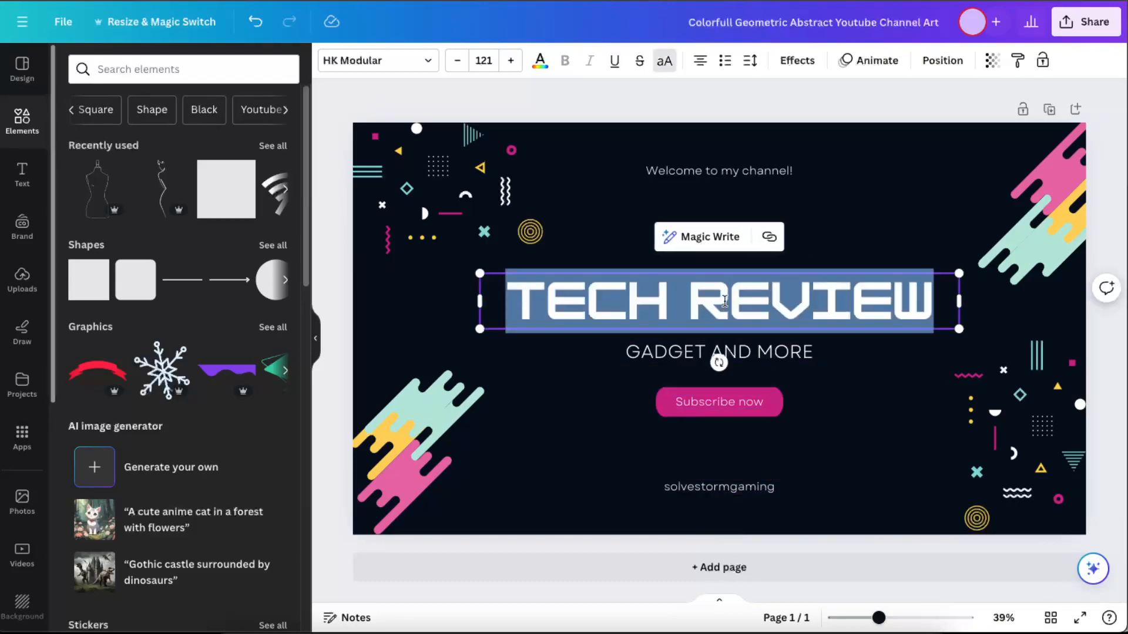
{"action": "left_click", "coordinate": [725, 301]}
{"action": "left_click", "coordinate": [833, 438]}
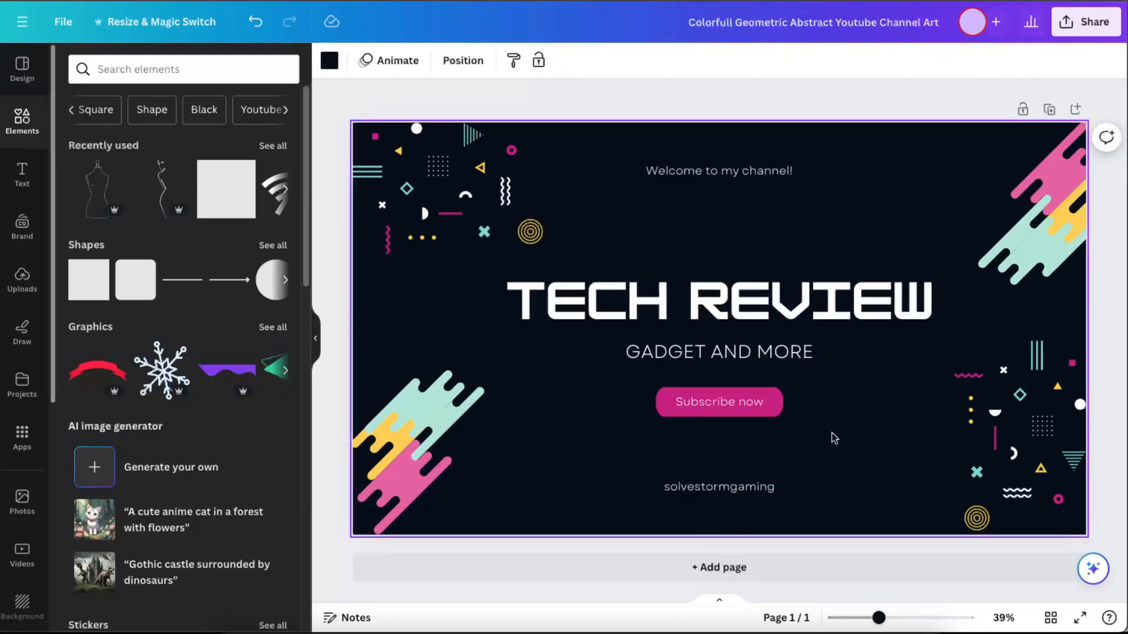
- Recolor the subscribe button shape, using bright red #ff3131 for its end piece and a red-to-orange gradient for its body
{"action": "left_click", "coordinate": [770, 413]}
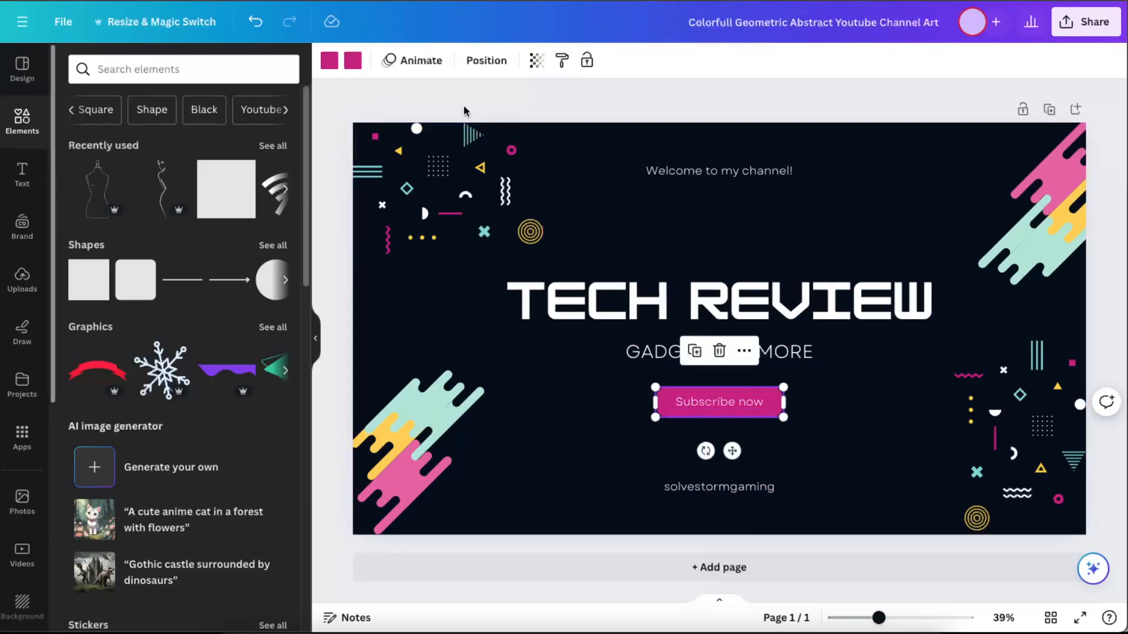
{"action": "left_click", "coordinate": [353, 61]}
{"action": "scroll", "coordinate": [262, 241], "scroll_direction": "down", "scroll_amount": 3}
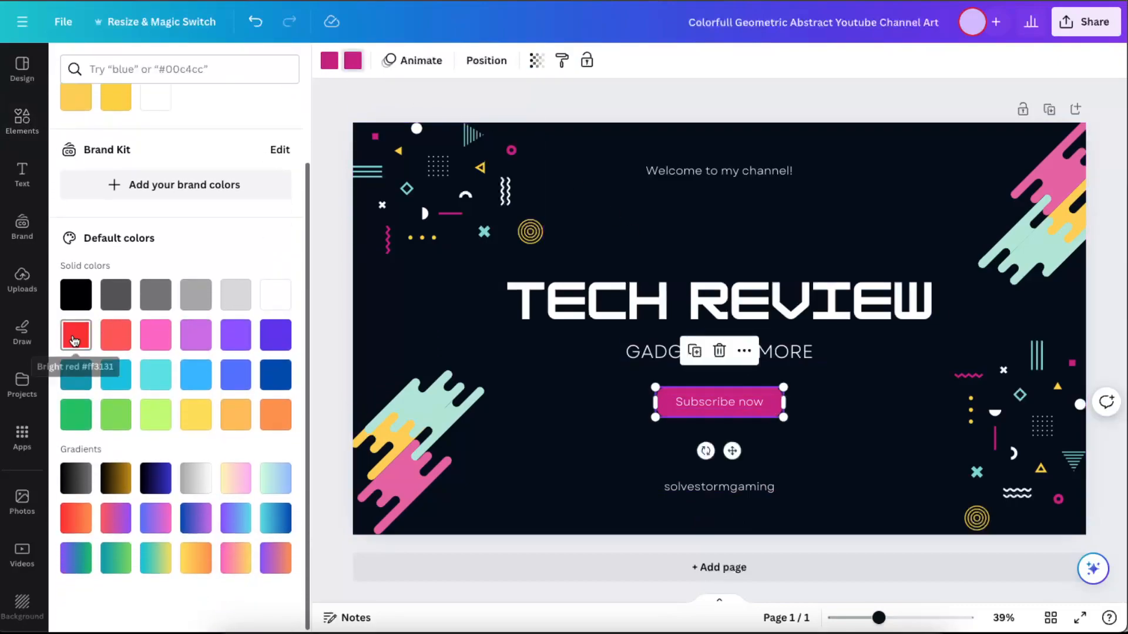
{"action": "left_click", "coordinate": [76, 341]}
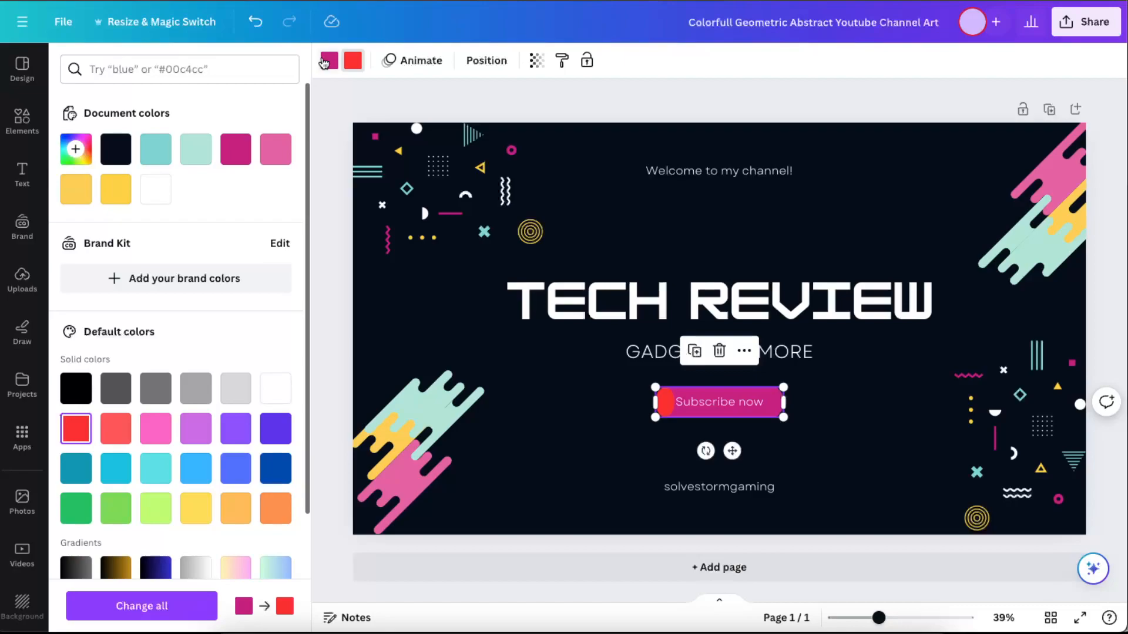
{"action": "scroll", "coordinate": [94, 452], "scroll_direction": "down", "scroll_amount": 5}
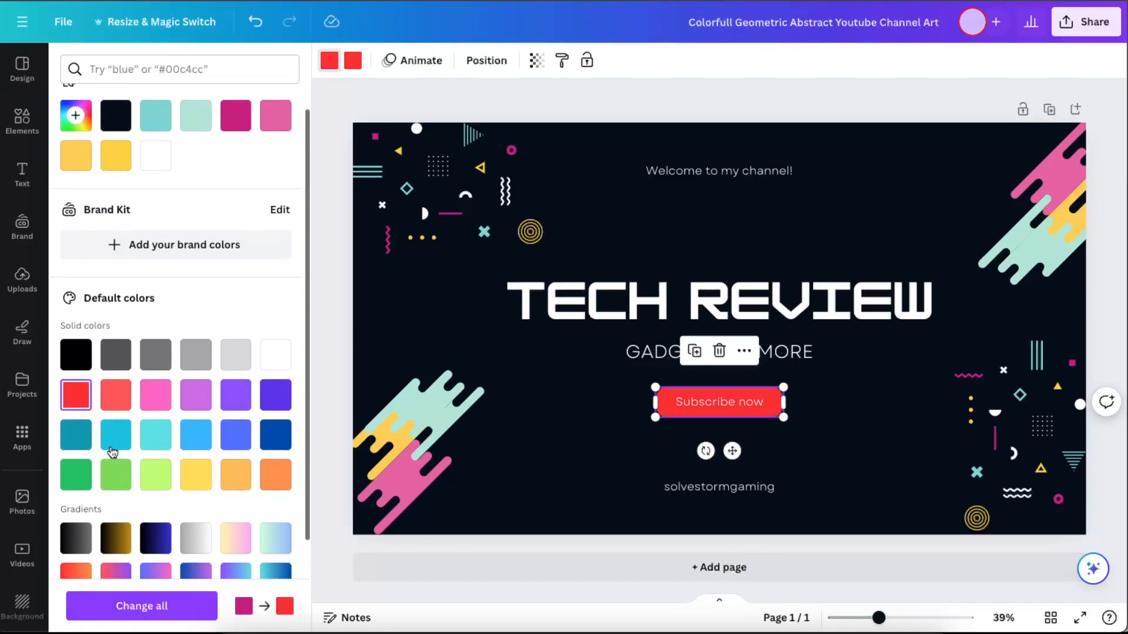
{"action": "left_click", "coordinate": [68, 464]}
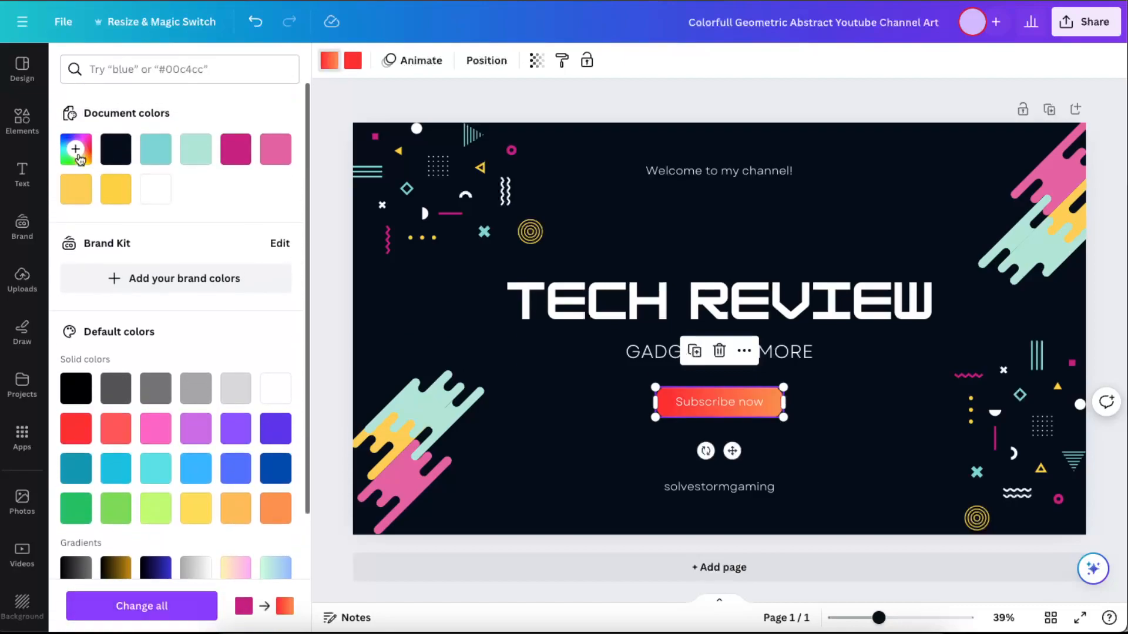
- Customize the button's gradient by making its first color a more saturated red and shifting its orange color toward red
{"action": "left_click", "coordinate": [75, 149]}
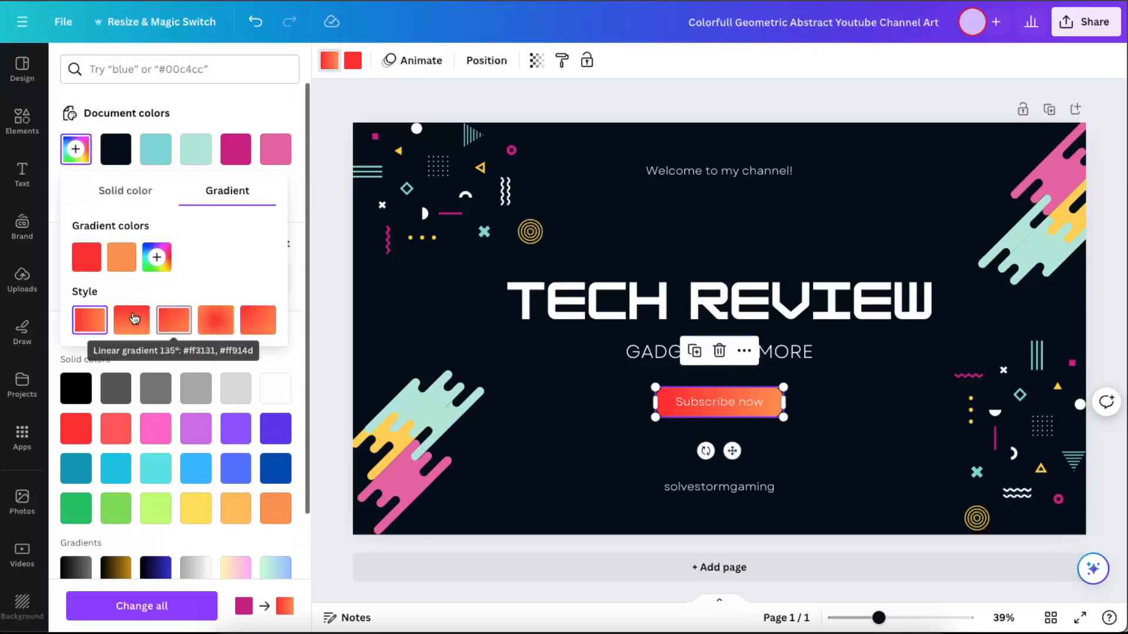
{"action": "left_click", "coordinate": [121, 259]}
{"action": "left_click", "coordinate": [89, 253]}
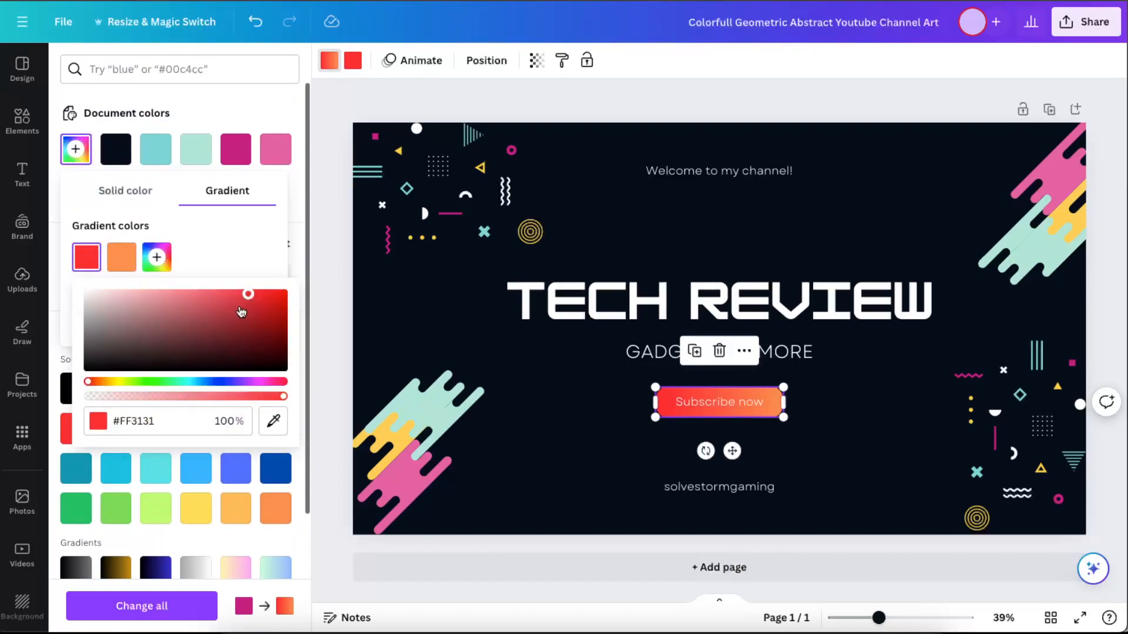
{"action": "left_click_drag", "start_coordinate": [247, 296], "coordinate": [323, 279]}
{"action": "left_click", "coordinate": [118, 262]}
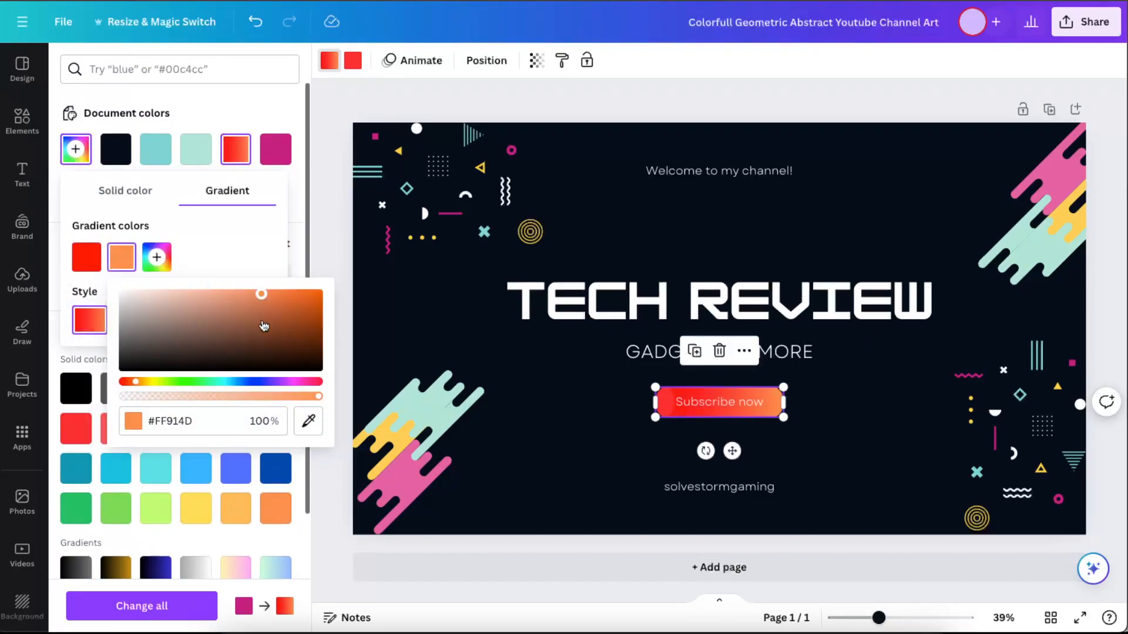
{"action": "left_click_drag", "start_coordinate": [135, 383], "coordinate": [130, 386]}
{"action": "left_click", "coordinate": [339, 230]}
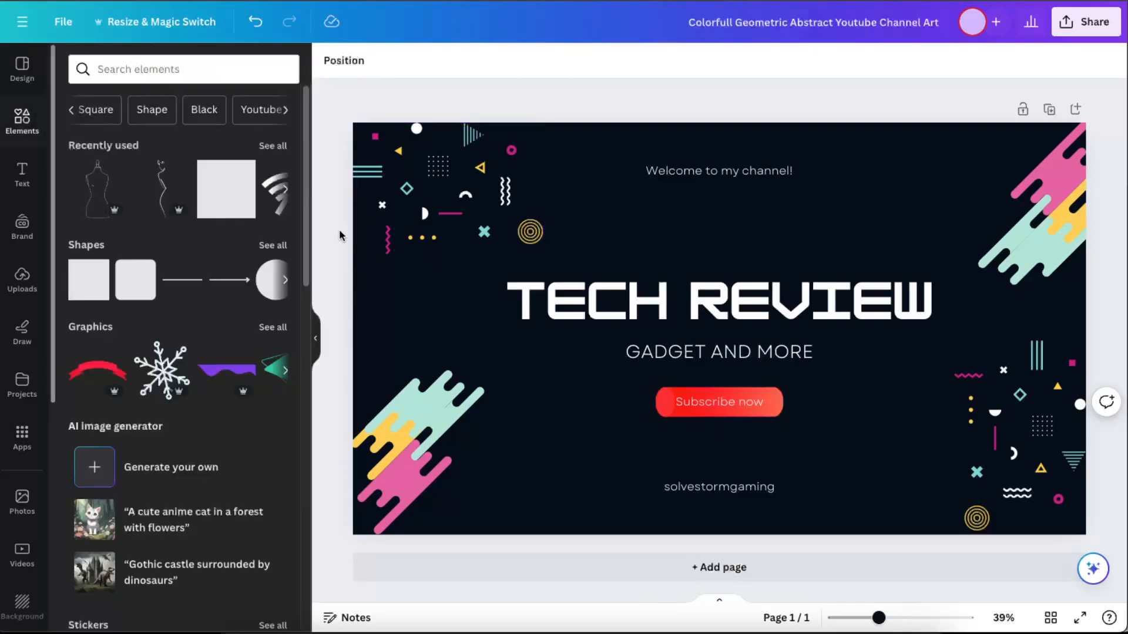
- Make the "Subscribe now" text on the button black and bold
{"action": "left_click", "coordinate": [741, 405]}
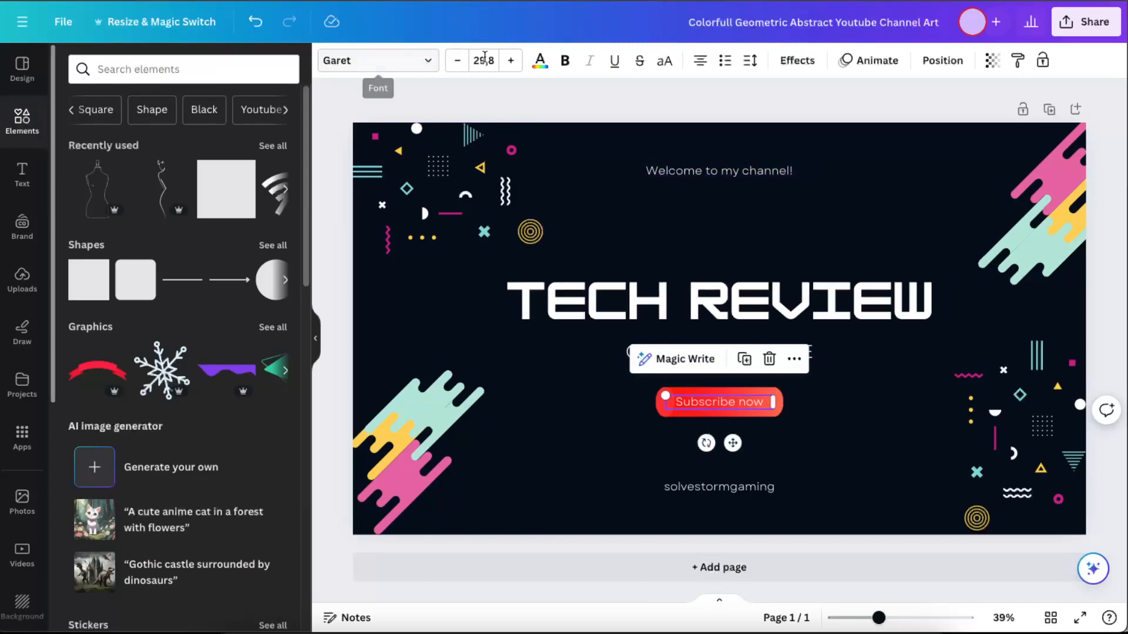
{"action": "left_click", "coordinate": [540, 61]}
{"action": "left_click", "coordinate": [84, 403]}
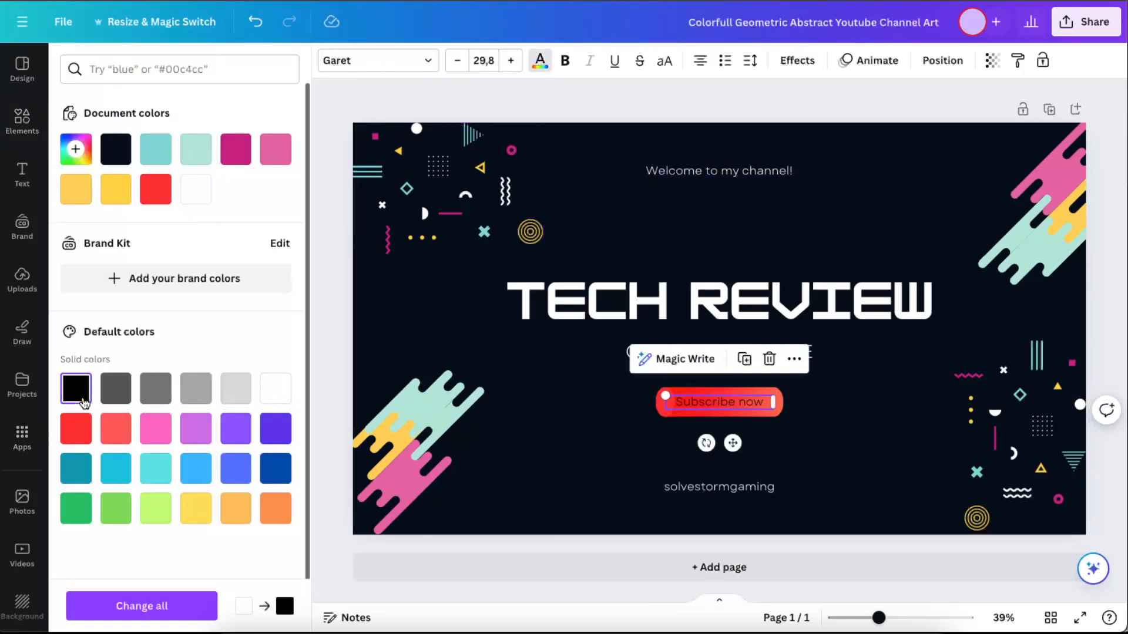
{"action": "left_click", "coordinate": [565, 61]}
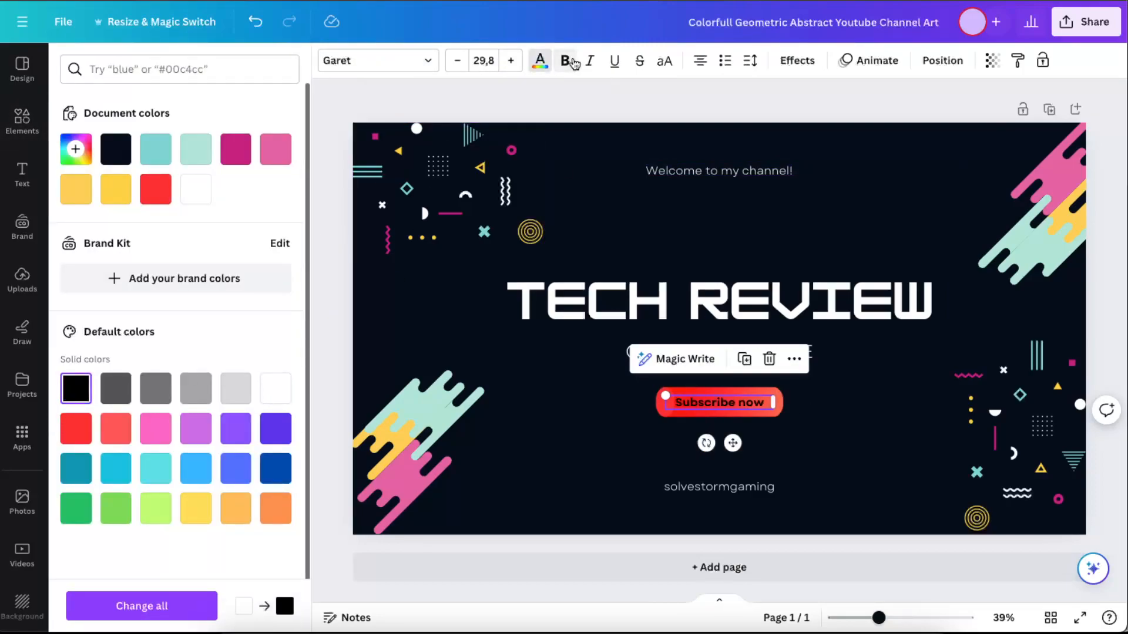
- Format the subscribe button text in uppercase Open Sauce at font size 31.8
{"action": "left_click", "coordinate": [428, 70]}
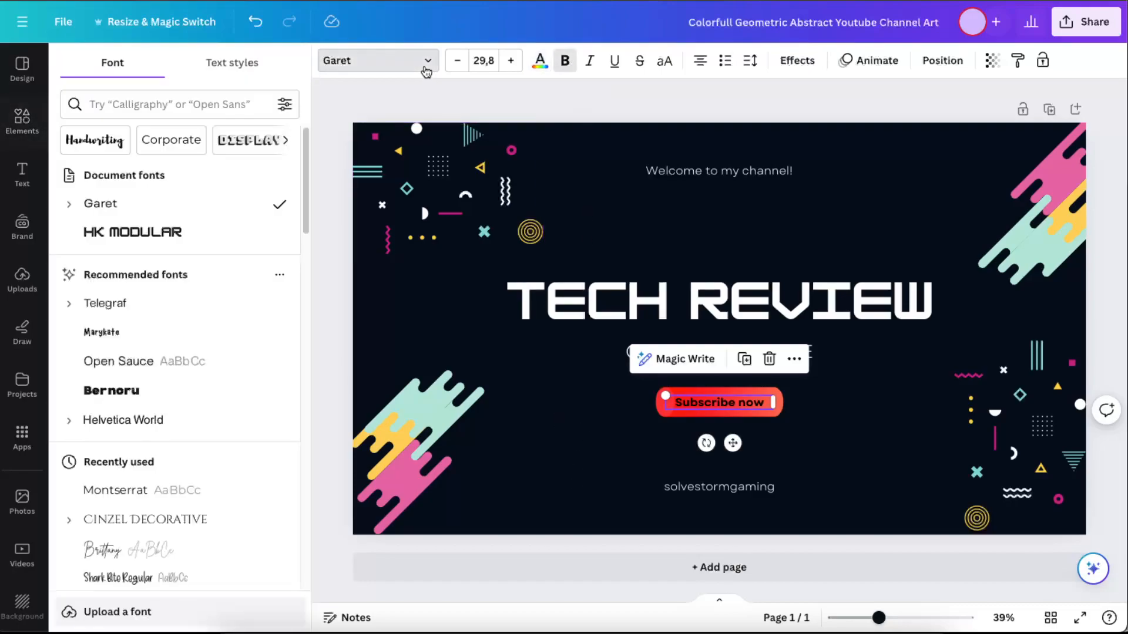
{"action": "left_click", "coordinate": [169, 418]}
{"action": "left_click", "coordinate": [159, 368]}
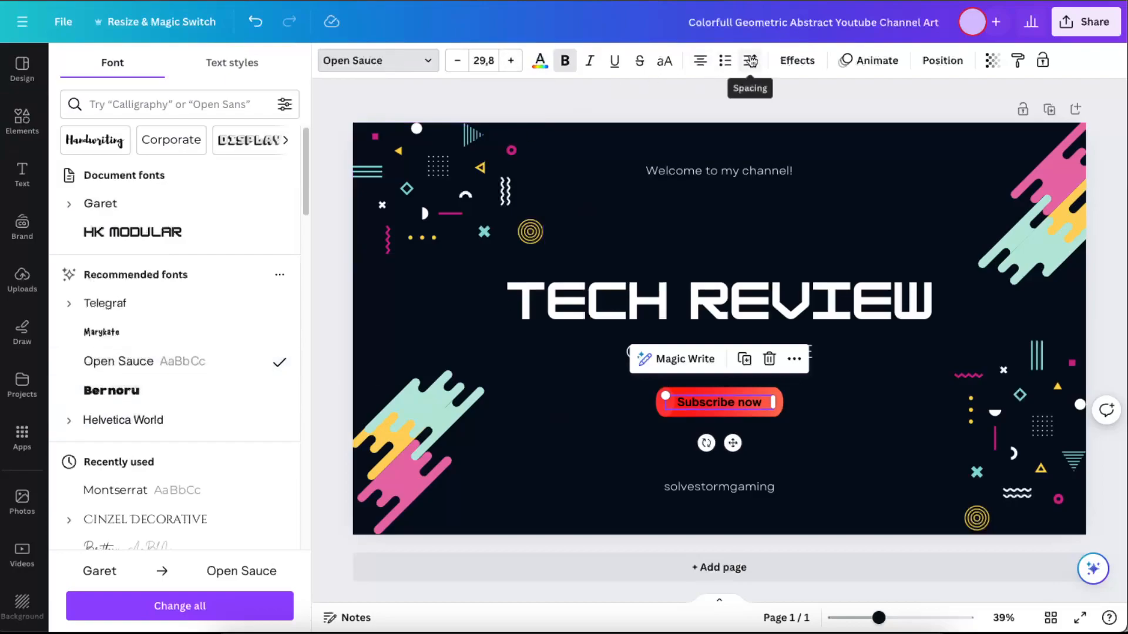
{"action": "left_click", "coordinate": [665, 64]}
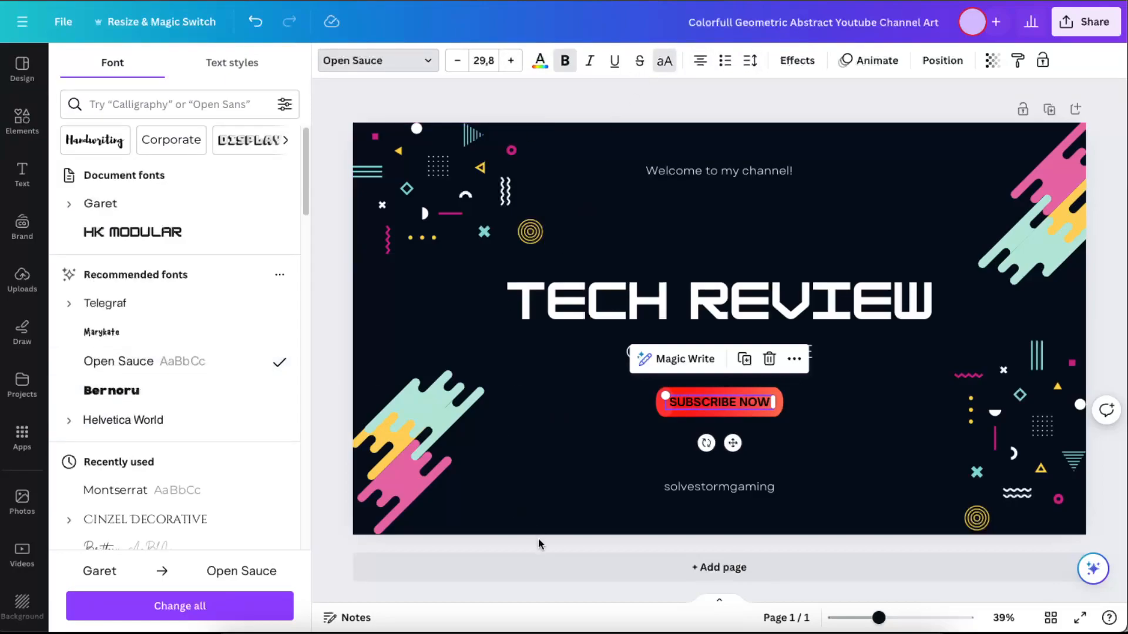
{"action": "left_click", "coordinate": [510, 60]}
{"action": "left_click", "coordinate": [511, 61]}
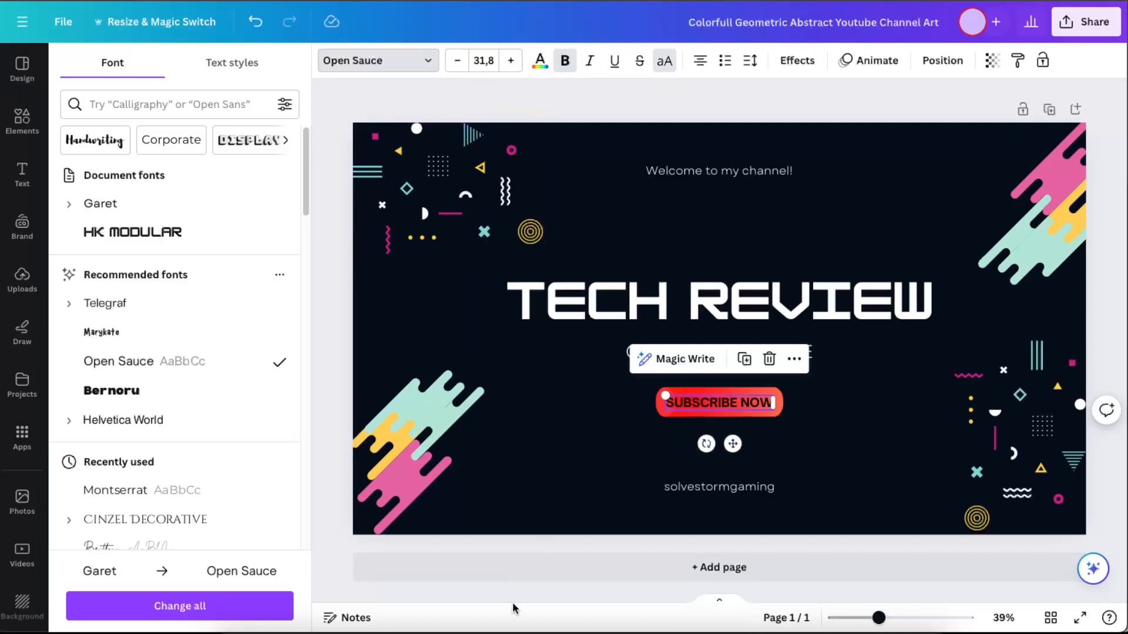
{"action": "left_click", "coordinate": [501, 550]}
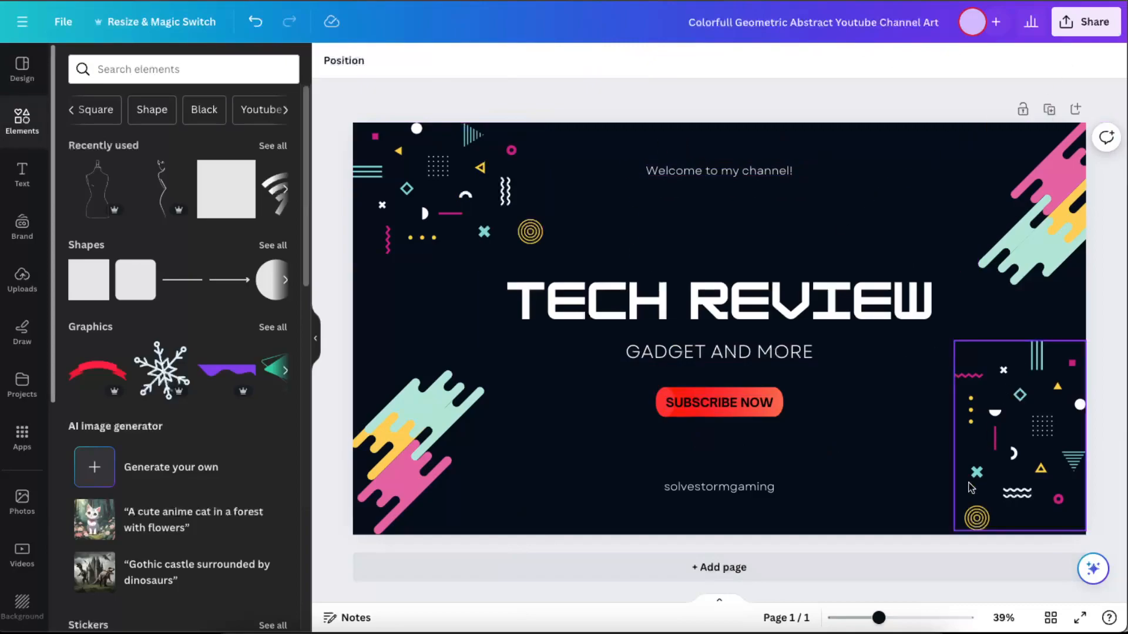
- Open the AI image generator and examine its options for generating images, graphics and videos
{"action": "left_click", "coordinate": [145, 477]}
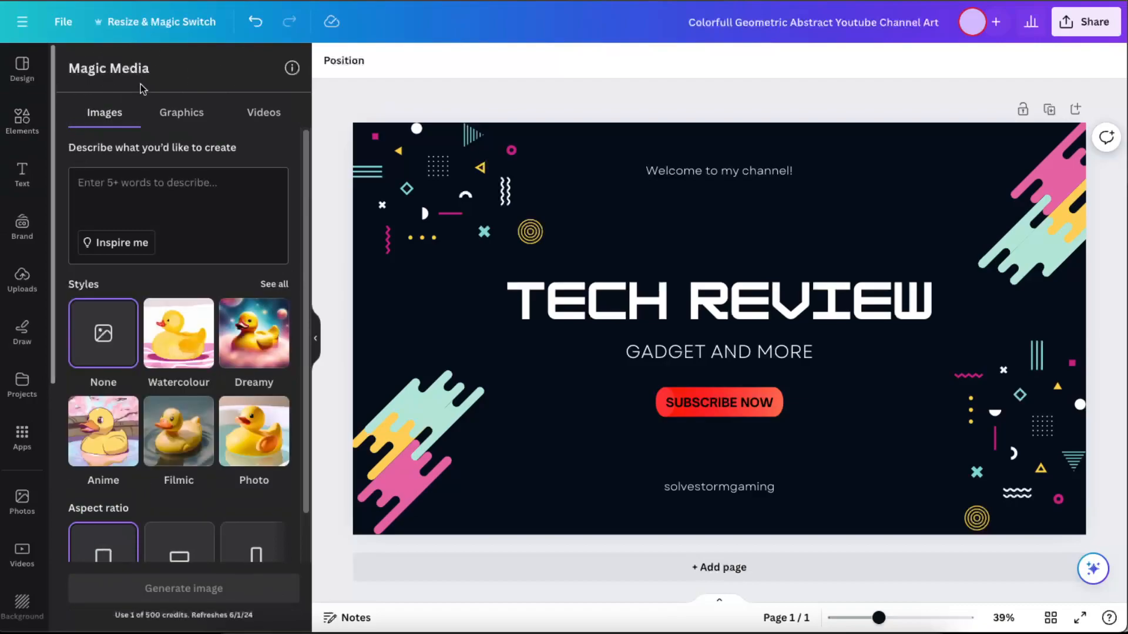
{"action": "left_click", "coordinate": [24, 140]}
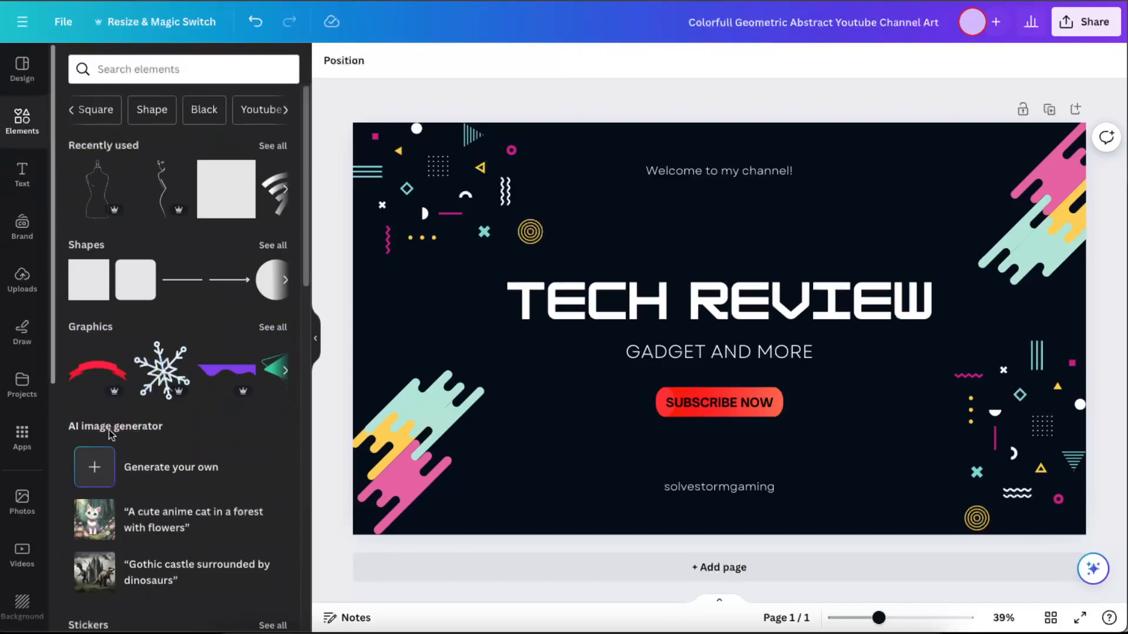
{"action": "left_click", "coordinate": [161, 467]}
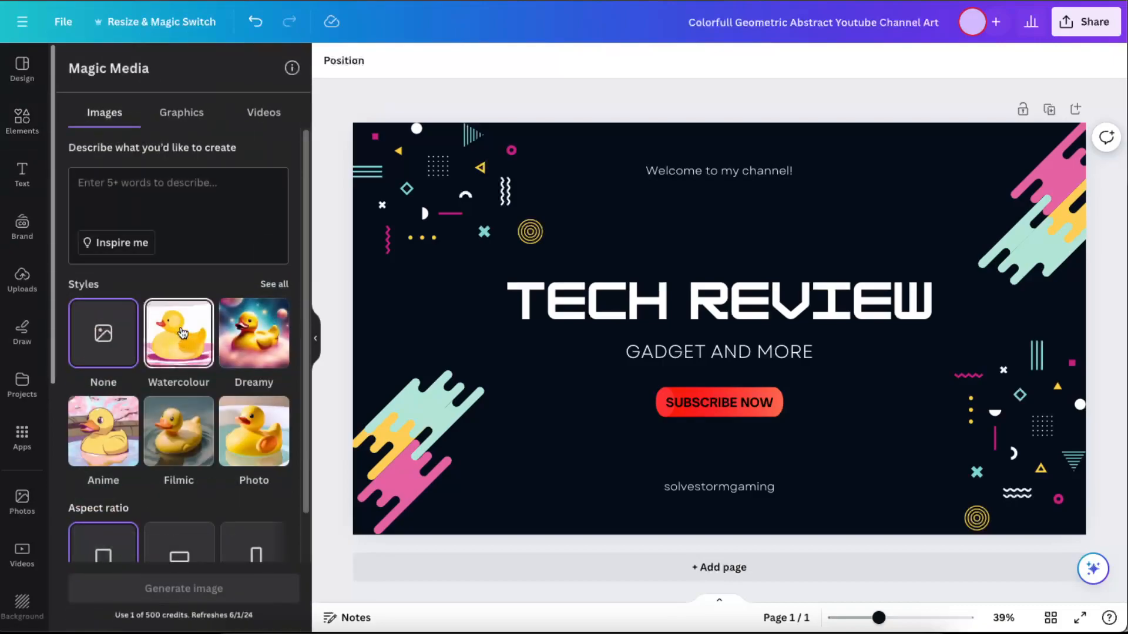
{"action": "left_click", "coordinate": [149, 178]}
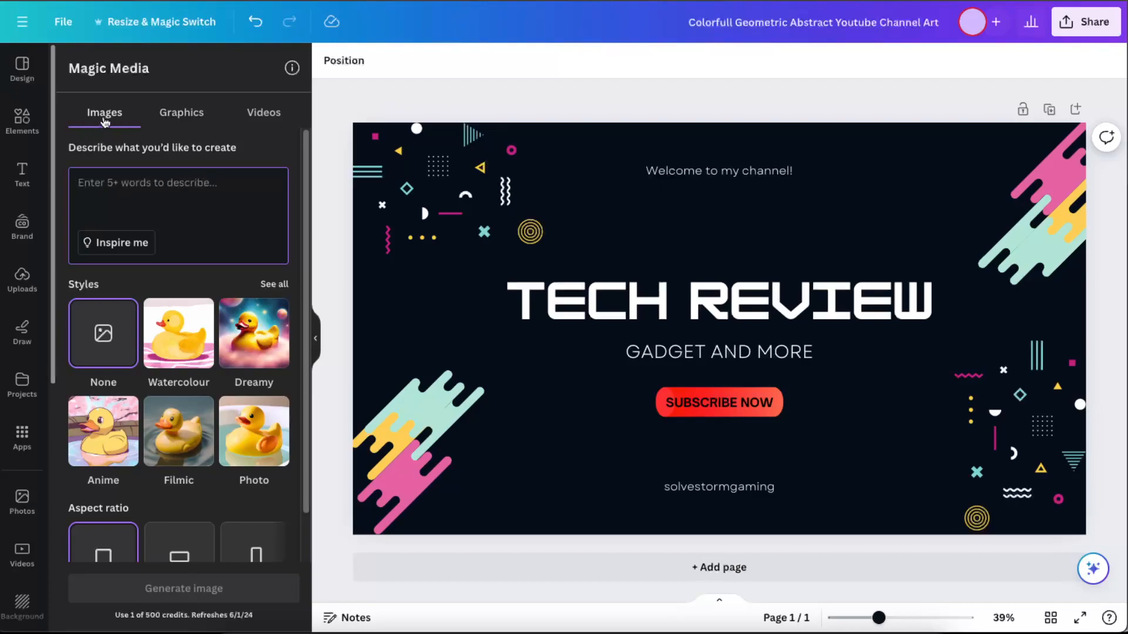
{"action": "left_click", "coordinate": [181, 110]}
{"action": "left_click", "coordinate": [256, 112]}
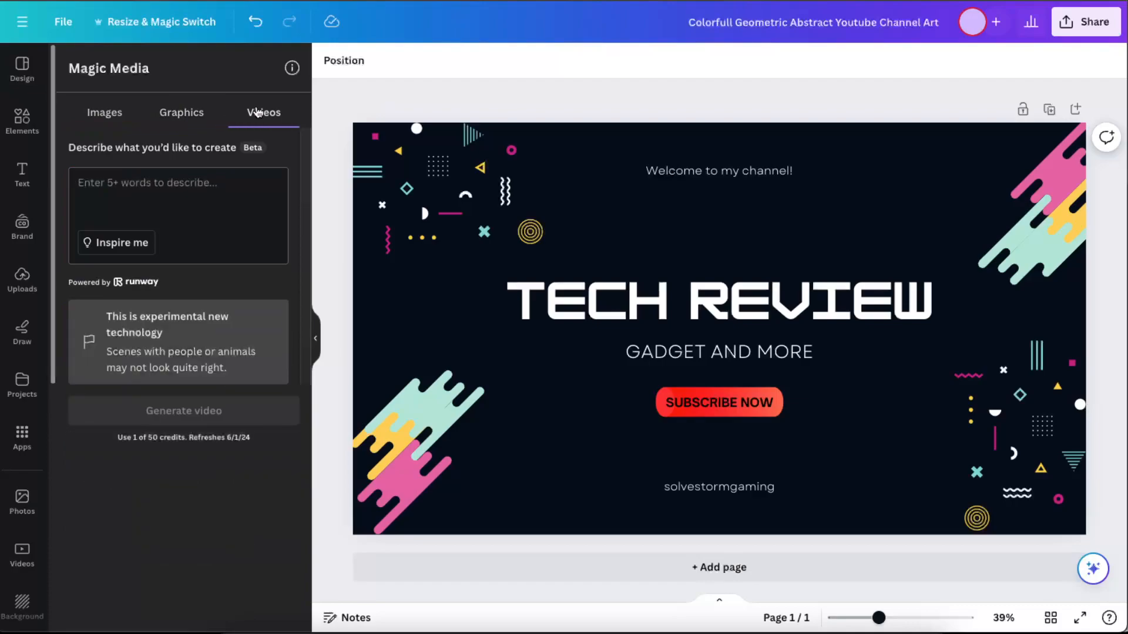
{"action": "left_click", "coordinate": [188, 114]}
{"action": "left_click", "coordinate": [86, 114]}
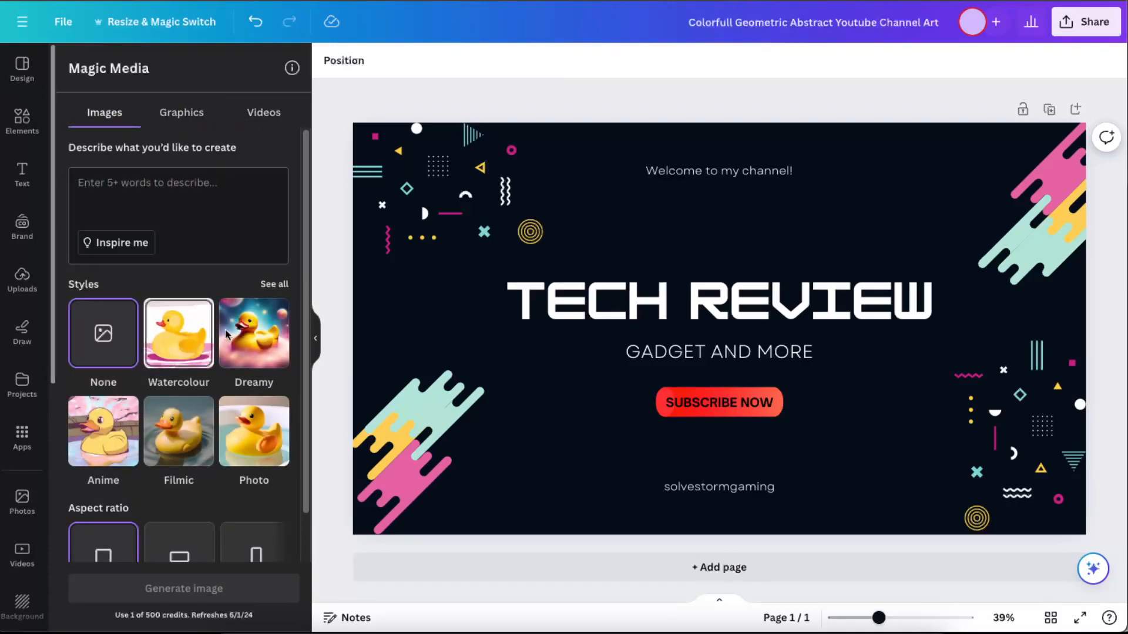
{"action": "scroll", "coordinate": [258, 420], "scroll_direction": "down", "scroll_amount": 1}
{"action": "scroll", "coordinate": [259, 420], "scroll_direction": "up", "scroll_amount": 1}
{"action": "left_click", "coordinate": [191, 111]}
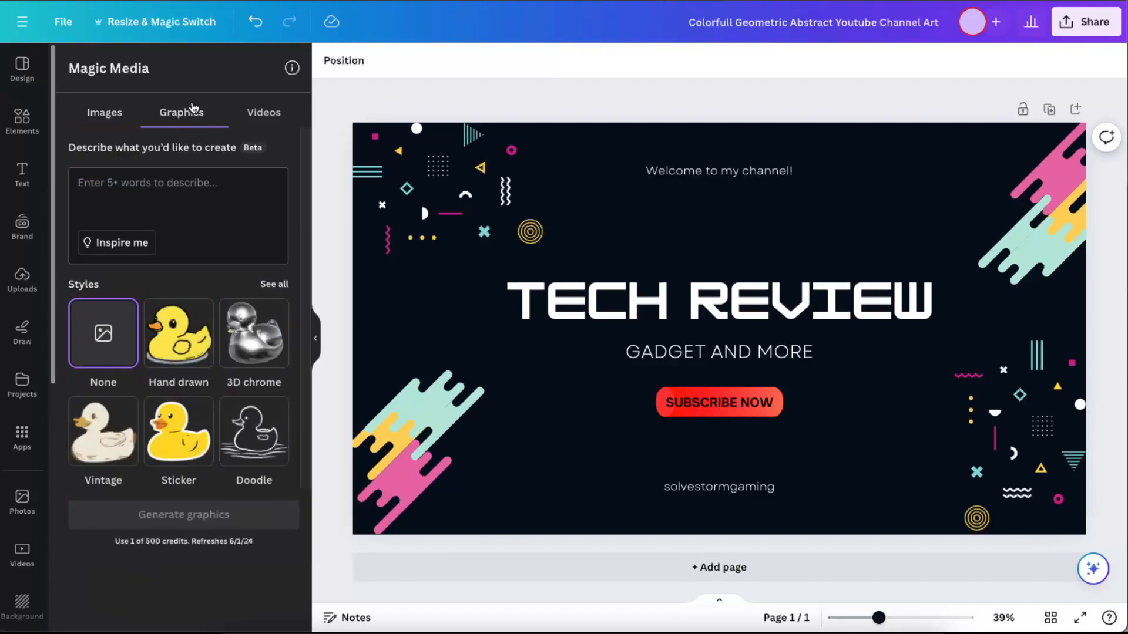
{"action": "left_click", "coordinate": [87, 115]}
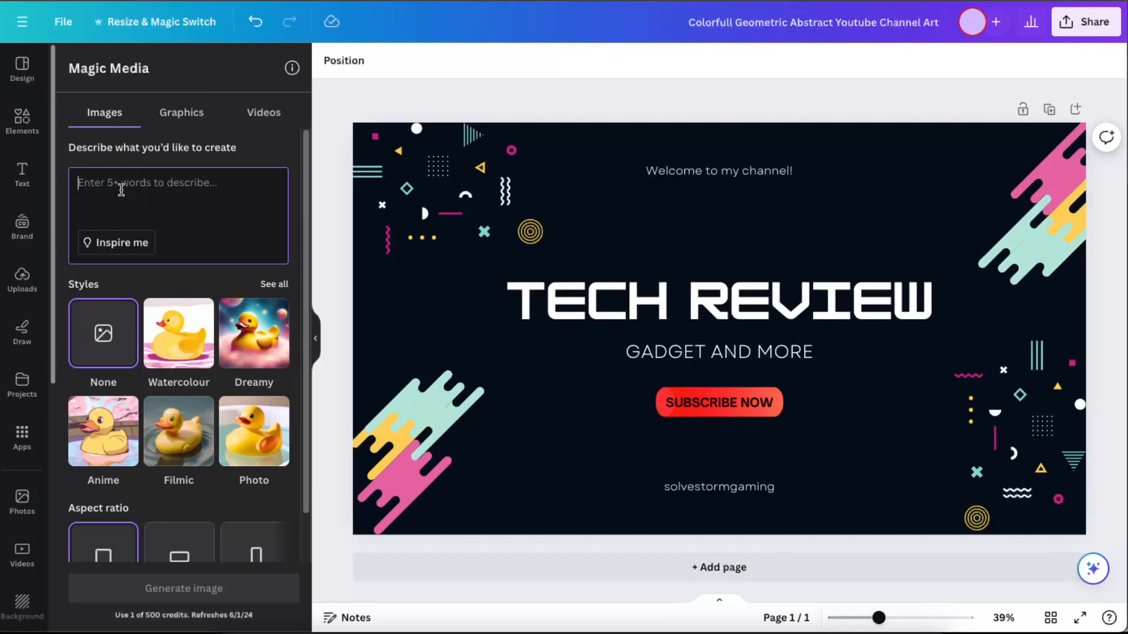
- Generate square AI images without a style from the prompt "gamer women with headphones as background"
{"action": "type", "text": "G"}
{"action": "key", "text": "BackSpace"}
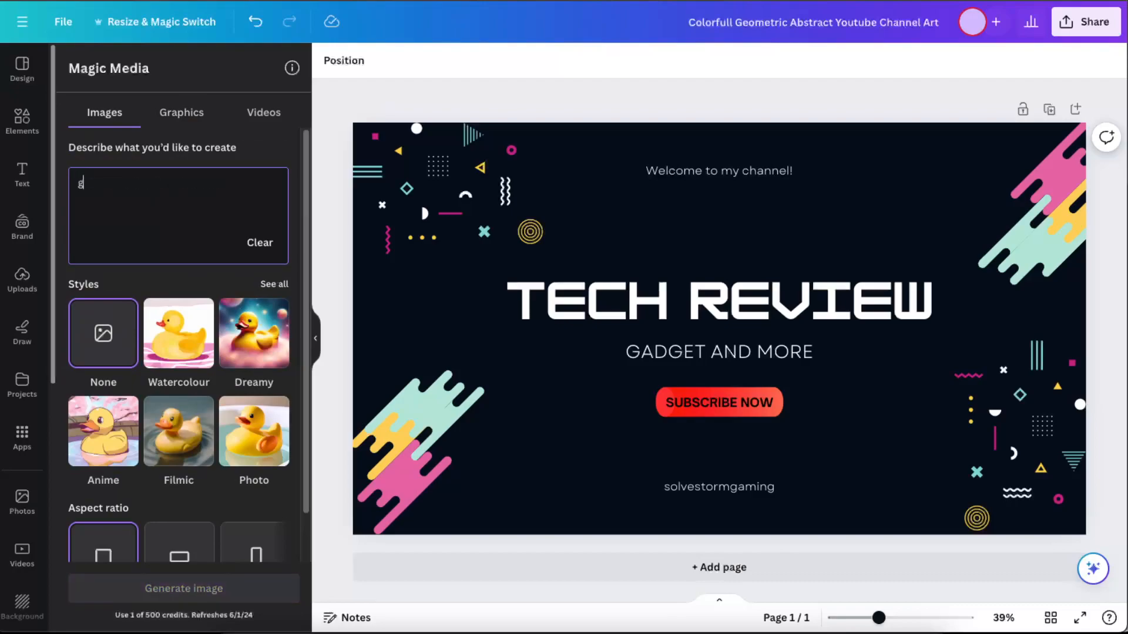
{"action": "type", "text": "gamer women with headphones"}
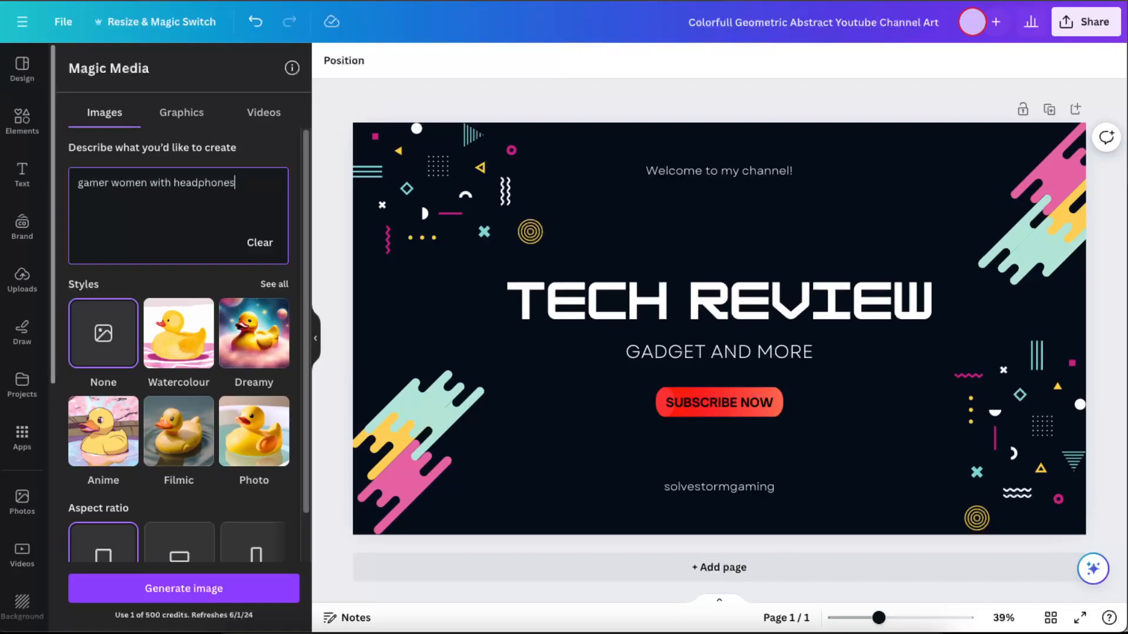
{"action": "type", "text": "ground"}
{"action": "scroll", "coordinate": [197, 305], "scroll_direction": "down", "scroll_amount": 1}
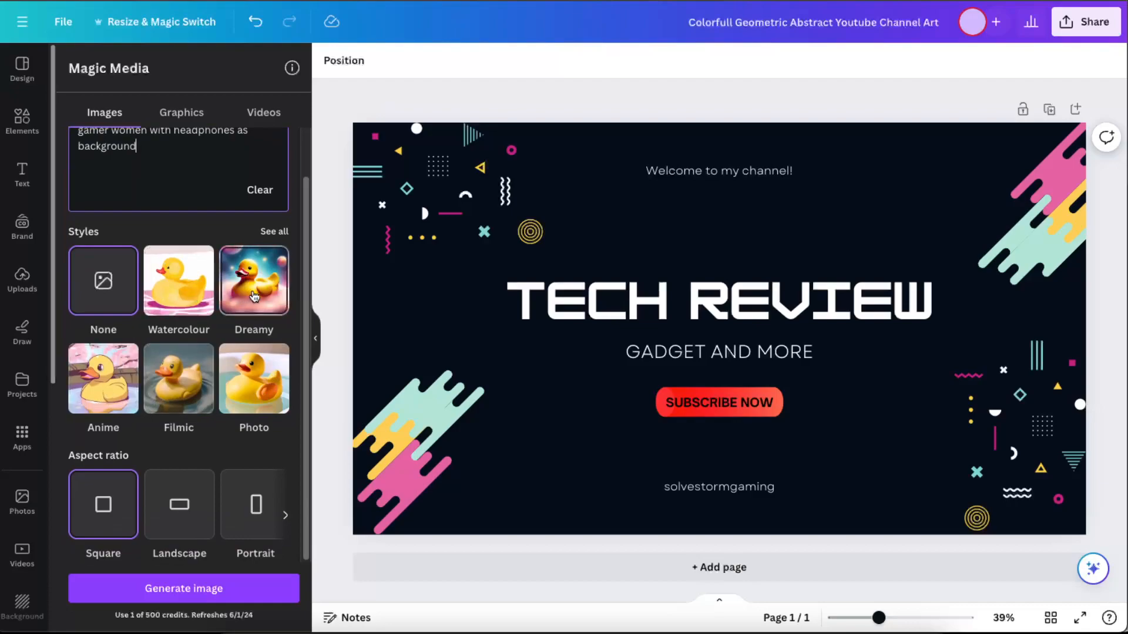
{"action": "left_click", "coordinate": [114, 297]}
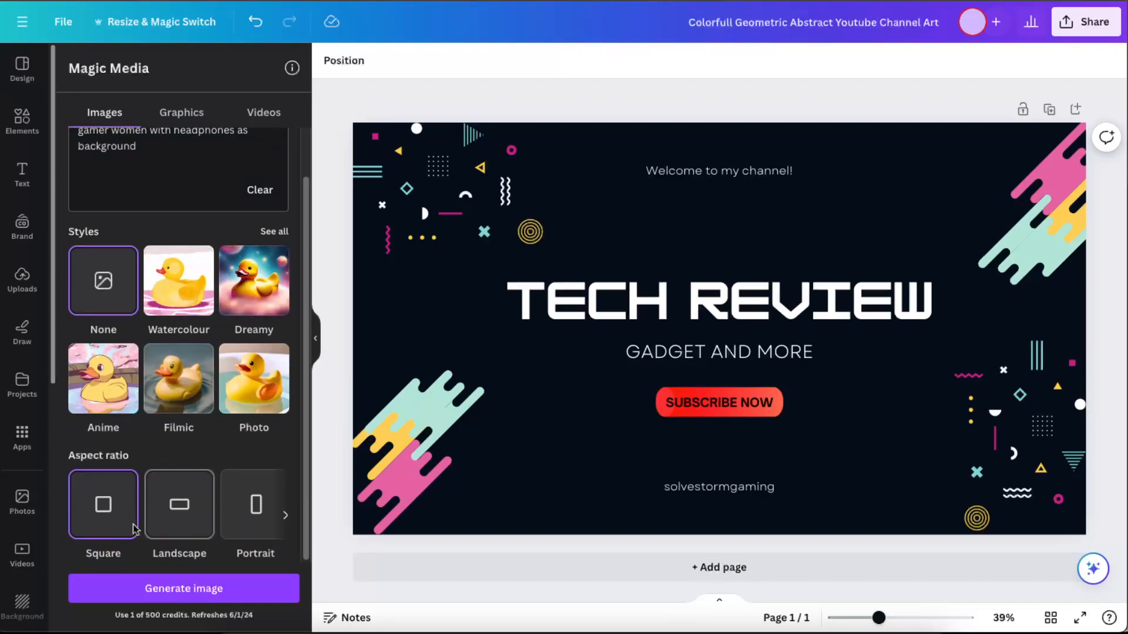
{"action": "left_click", "coordinate": [166, 593]}
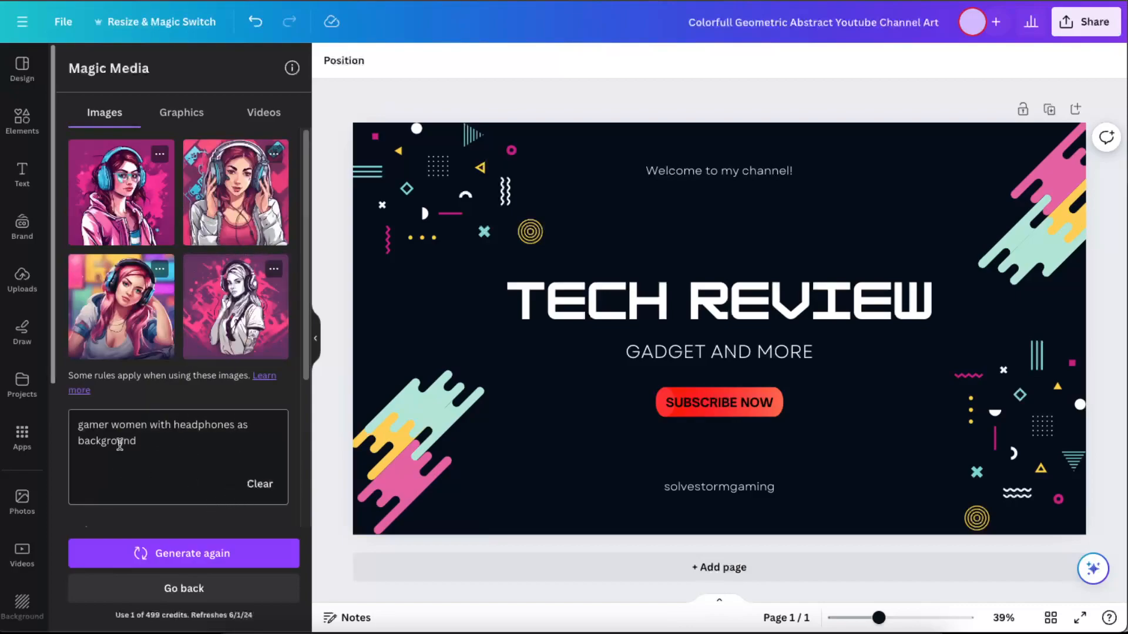
- Change the prompt to "gamer women with headphones transparent background" and generate the images again
{"action": "left_click_drag", "start_coordinate": [107, 442], "coordinate": [126, 441]}
{"action": "left_click", "coordinate": [142, 442]}
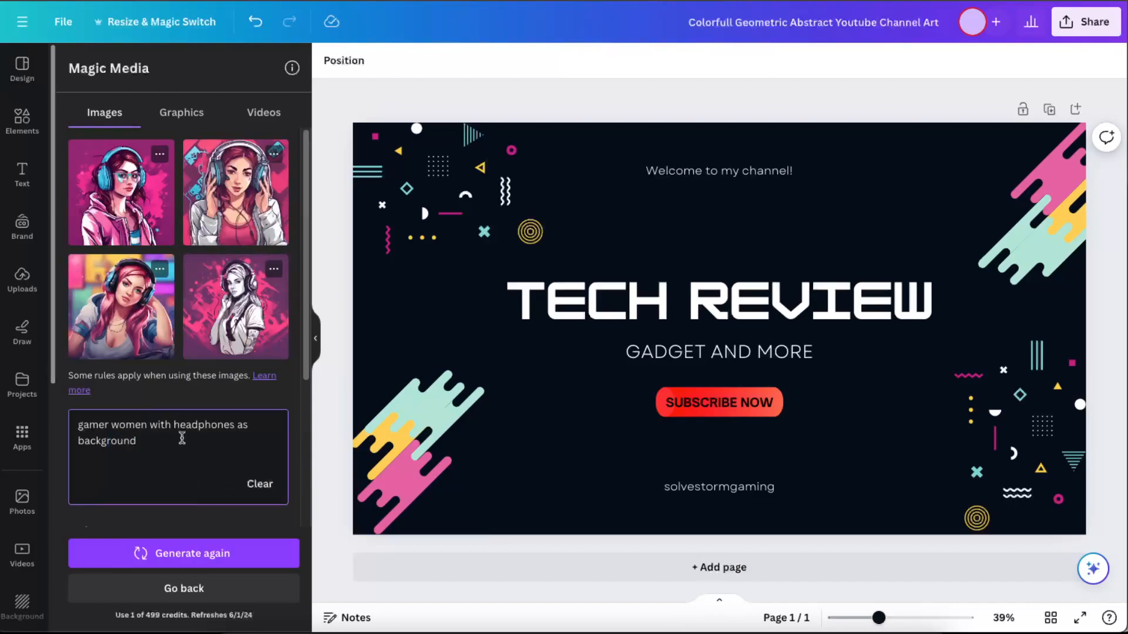
{"action": "left_click_drag", "start_coordinate": [235, 424], "coordinate": [258, 430]}
{"action": "key", "text": "BackSpace"}
{"action": "double_click", "coordinate": [179, 437]}
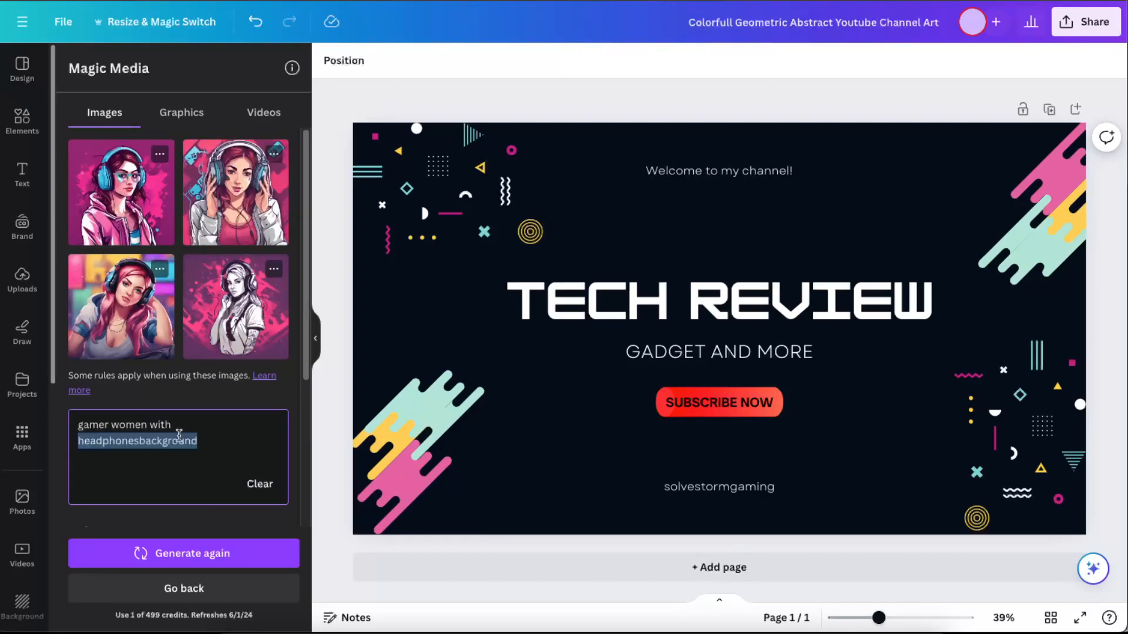
{"action": "left_click", "coordinate": [249, 441]}
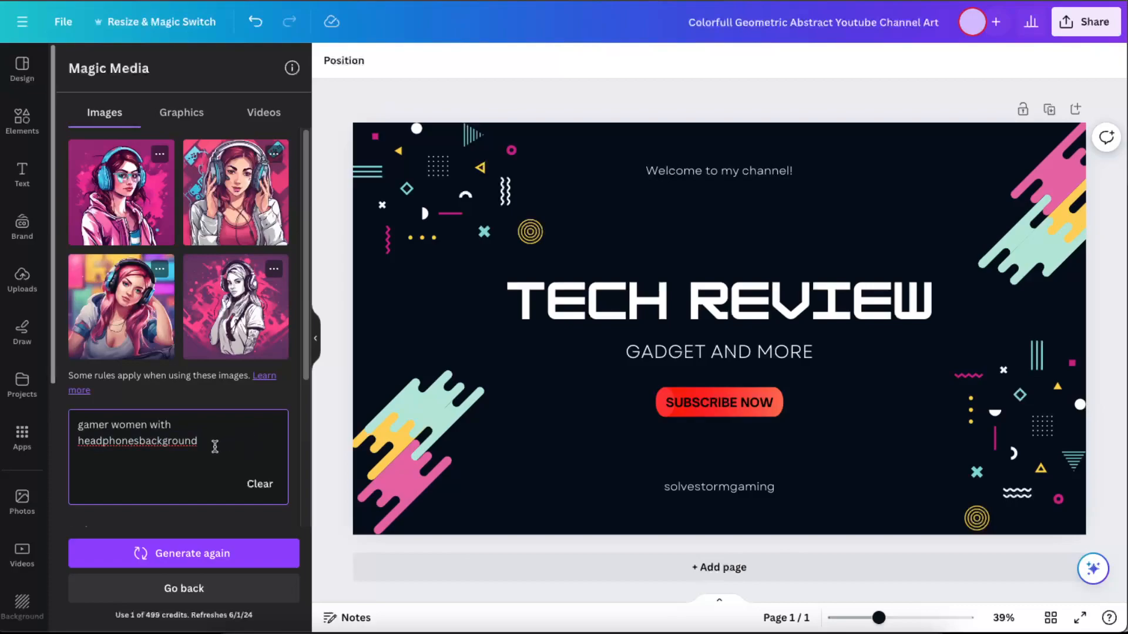
{"action": "type", "text": "transpar"}
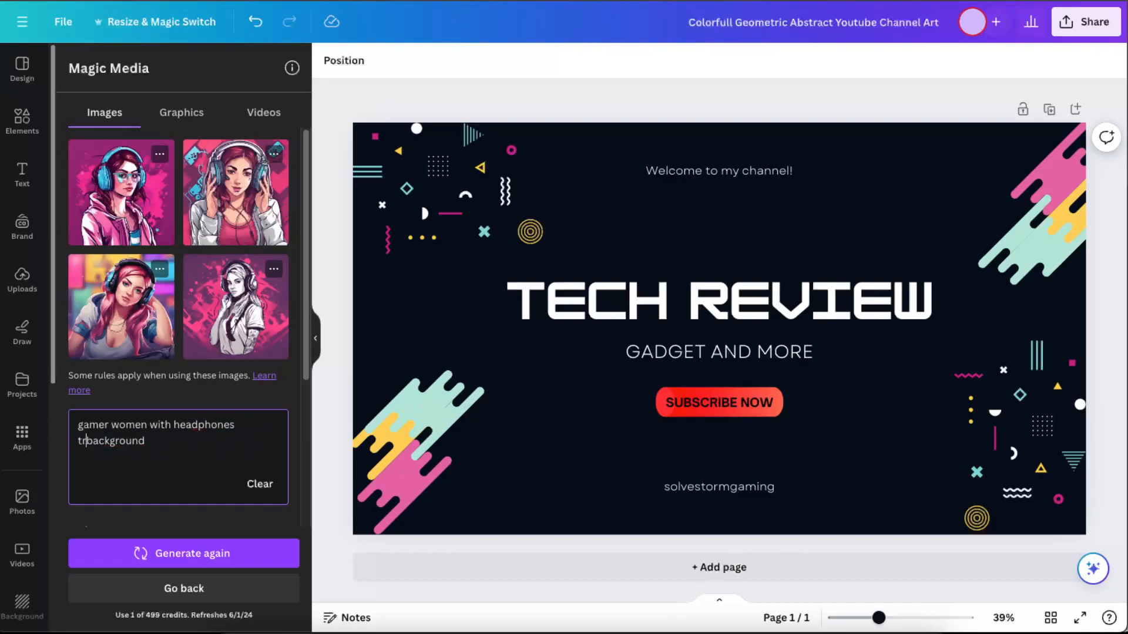
{"action": "type", "text": "ent"}
{"action": "left_click", "coordinate": [188, 552]}
{"action": "left_click", "coordinate": [567, 464]}
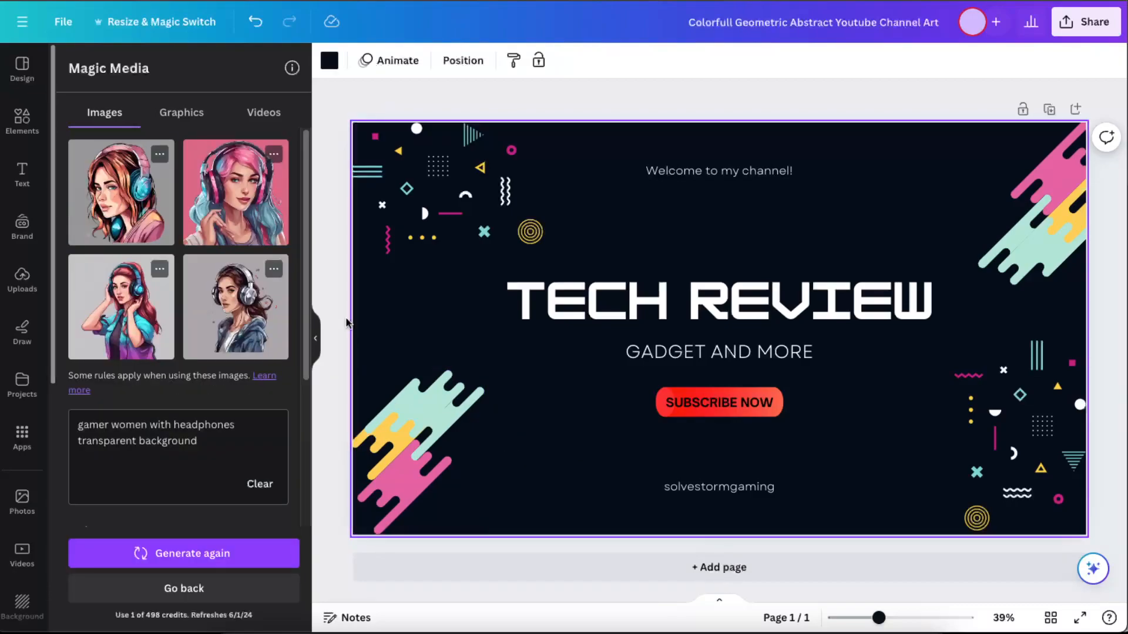
- Add the generated woman with silver headphones and denim jacket to the banner and remove the image's background
{"action": "left_click", "coordinate": [243, 328]}
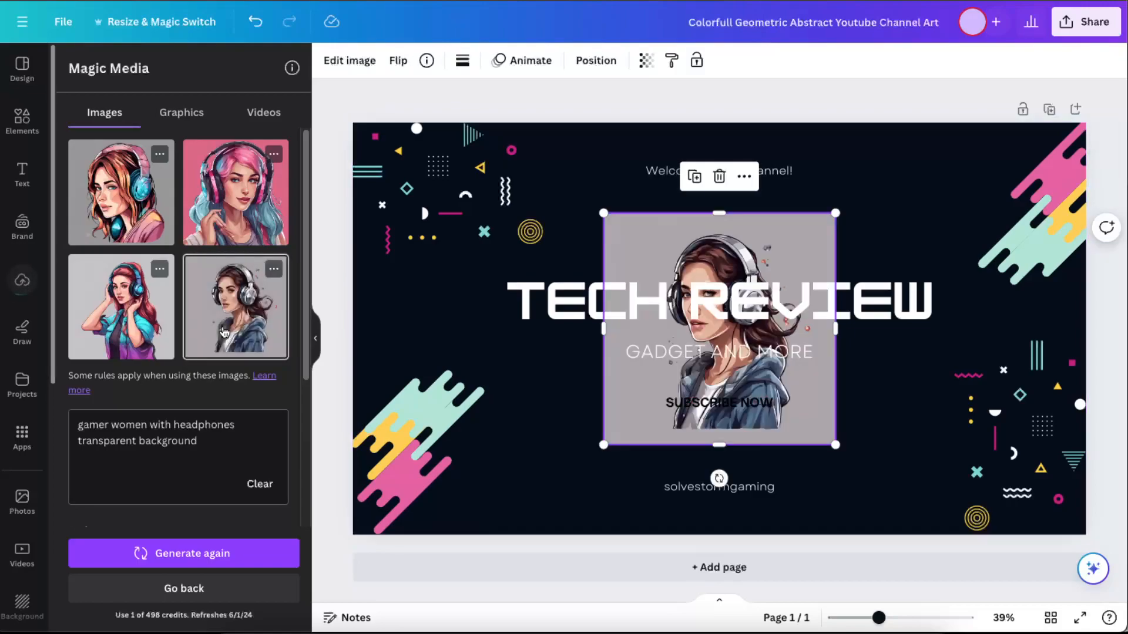
{"action": "left_click_drag", "start_coordinate": [734, 337], "coordinate": [859, 444]}
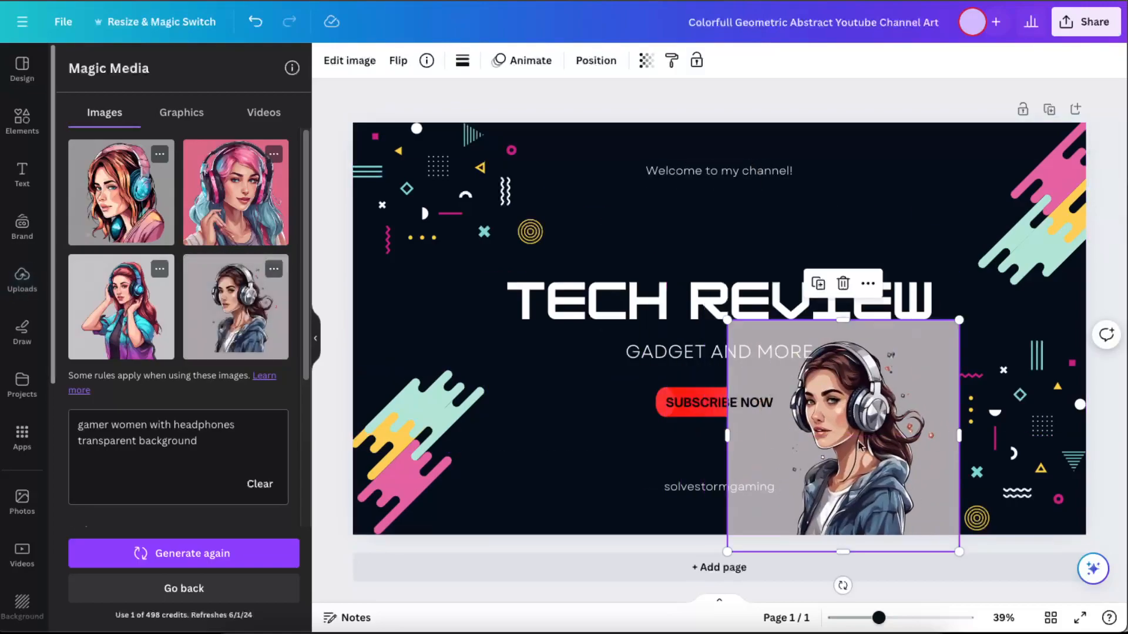
{"action": "left_click", "coordinate": [357, 60]}
{"action": "left_click", "coordinate": [93, 176]}
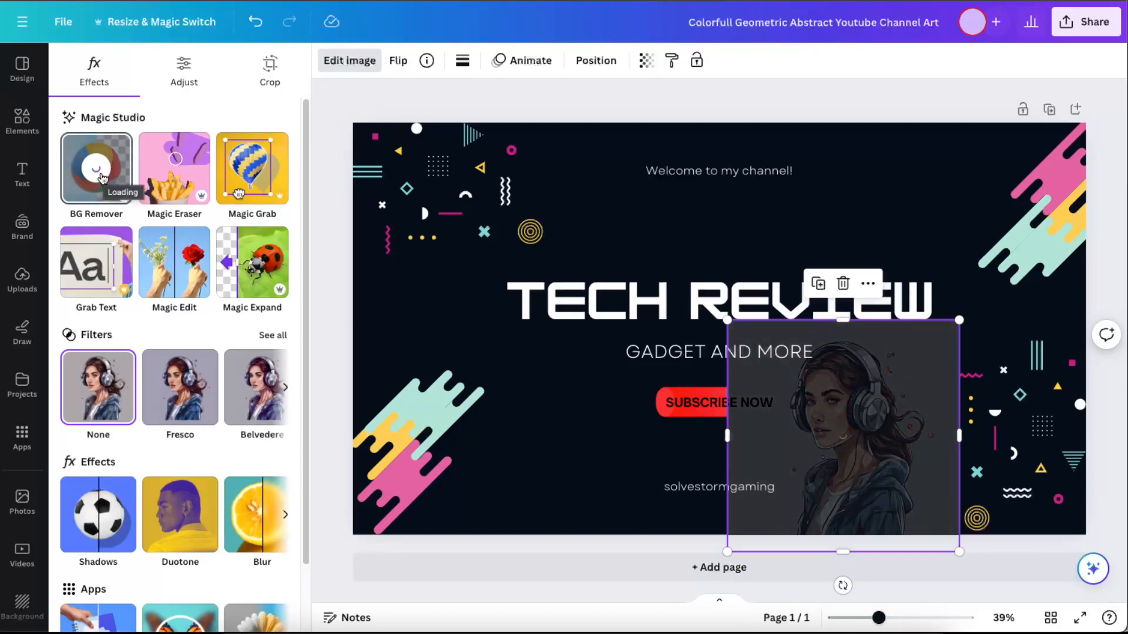
- Enlarge the woman cutout to nearly fill the banner's height and place it against the banner's right edge
{"action": "left_click_drag", "start_coordinate": [847, 462], "coordinate": [972, 281]}
{"action": "left_click_drag", "start_coordinate": [863, 371], "coordinate": [747, 613]}
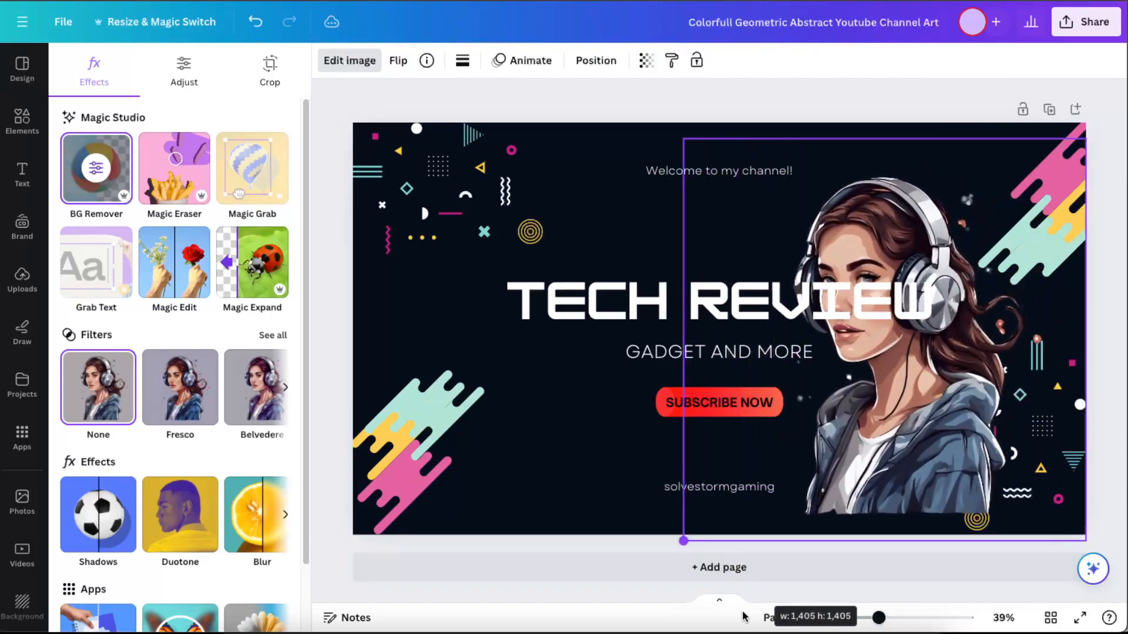
{"action": "left_click_drag", "start_coordinate": [898, 502], "coordinate": [994, 509]}
{"action": "left_click_drag", "start_coordinate": [767, 148], "coordinate": [705, 85]}
{"action": "mouse_move", "coordinate": [935, 231]}
{"action": "left_mouse_down"}
{"action": "mouse_move", "coordinate": [965, 232]}
{"action": "mouse_move", "coordinate": [922, 233]}
{"action": "left_mouse_up"}
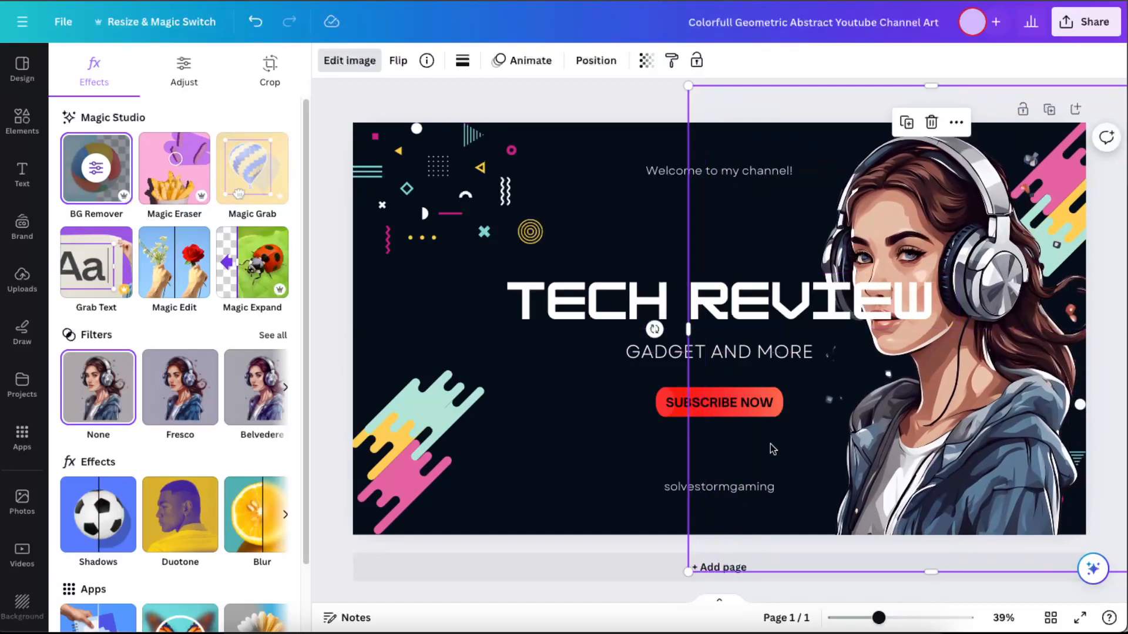
{"action": "left_click_drag", "start_coordinate": [1018, 222], "coordinate": [1034, 223]}
{"action": "left_click", "coordinate": [562, 523]}
- Wrap the "TECH REVIEW" title onto two lines with line spacing 1.06 and place it just above "GADGET AND MORE"
{"action": "left_click", "coordinate": [780, 305]}
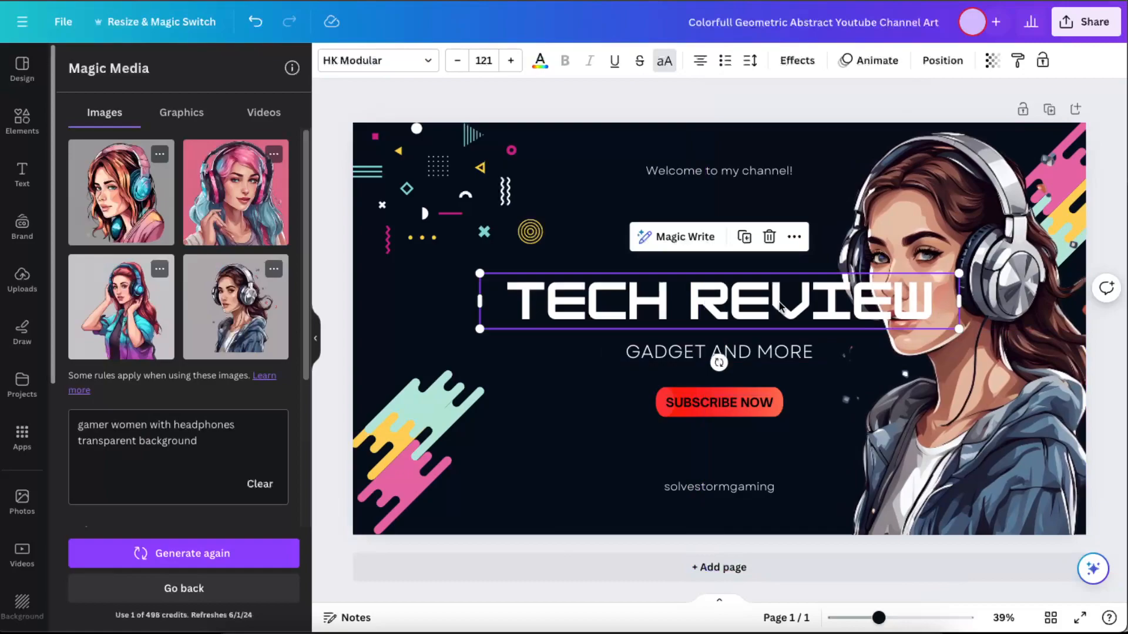
{"action": "left_click_drag", "start_coordinate": [959, 301], "coordinate": [861, 302]}
{"action": "left_click_drag", "start_coordinate": [769, 311], "coordinate": [813, 257]}
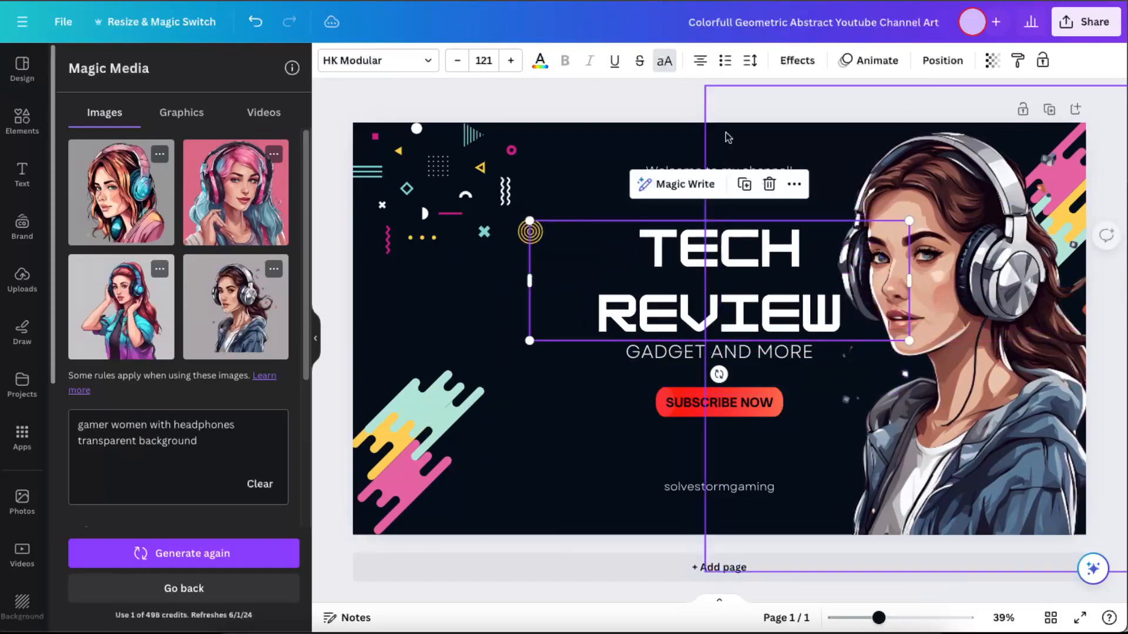
{"action": "left_click", "coordinate": [749, 60]}
{"action": "left_click_drag", "start_coordinate": [815, 171], "coordinate": [791, 171]}
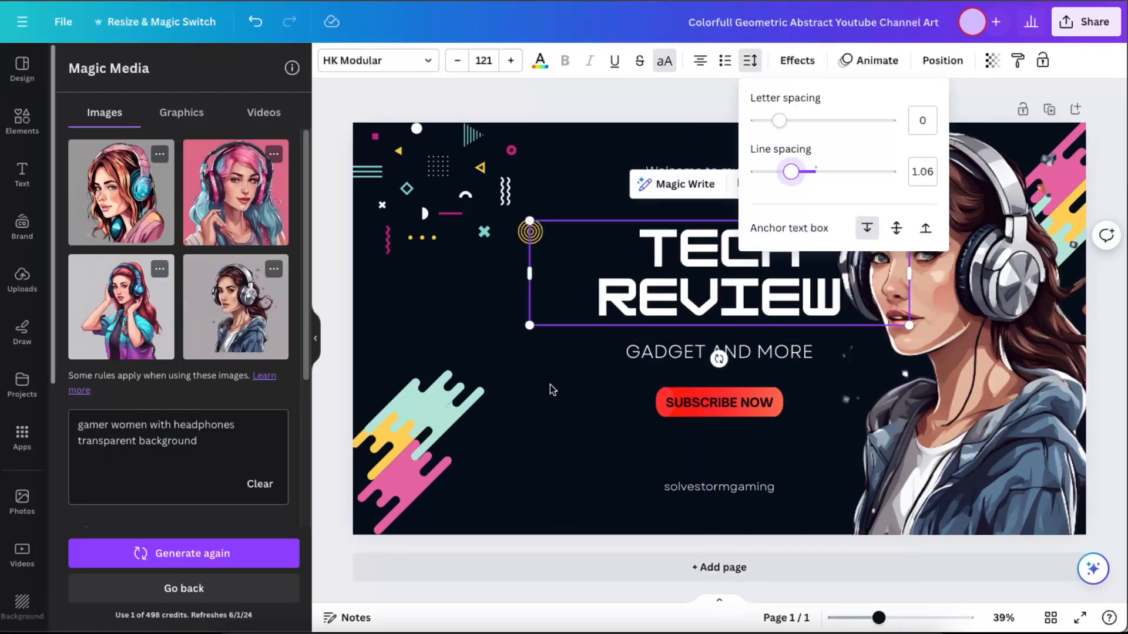
{"action": "left_click", "coordinate": [551, 414]}
{"action": "left_click_drag", "start_coordinate": [704, 292], "coordinate": [704, 301]}
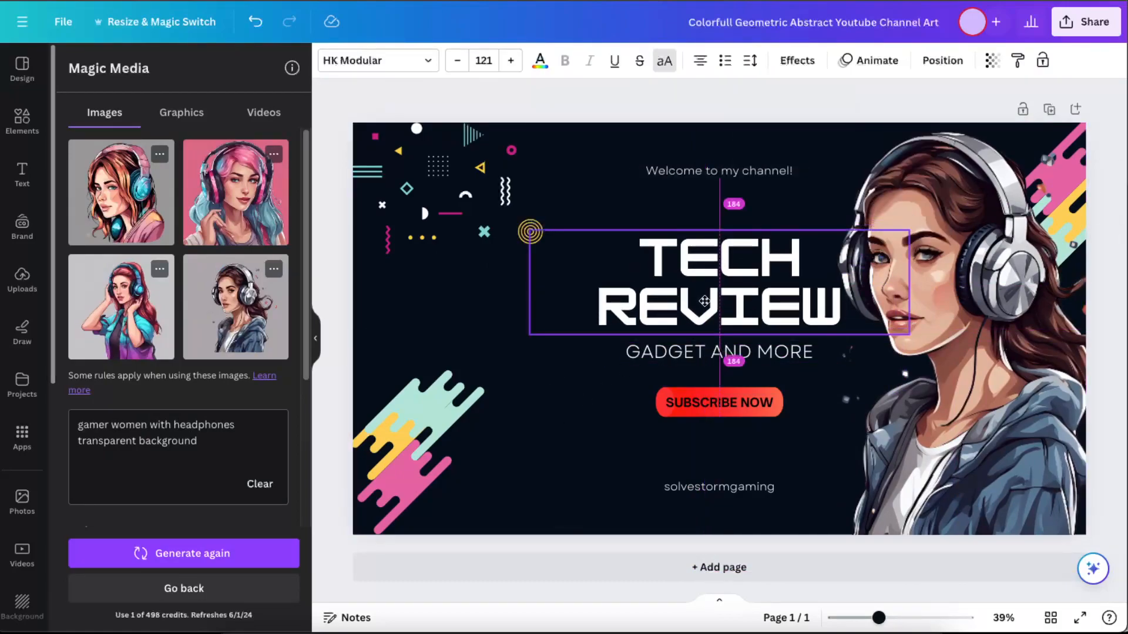
{"action": "left_click", "coordinate": [631, 467]}
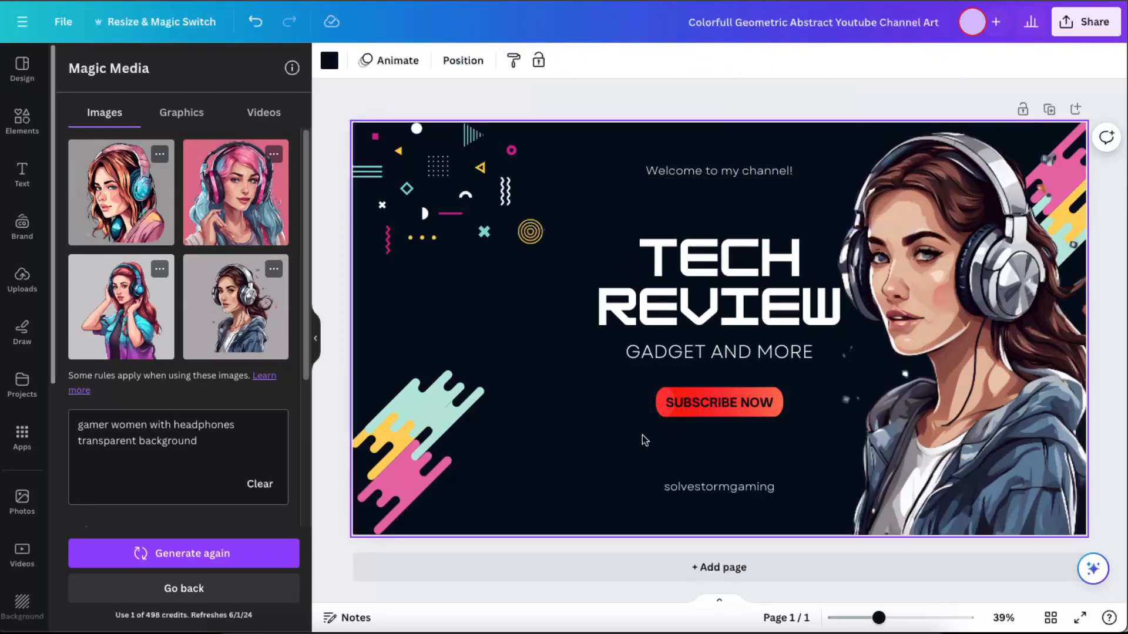
- Shrink the woman cutout and place it in the banner's lower-right corner, clear of the title
{"action": "left_click", "coordinate": [918, 290]}
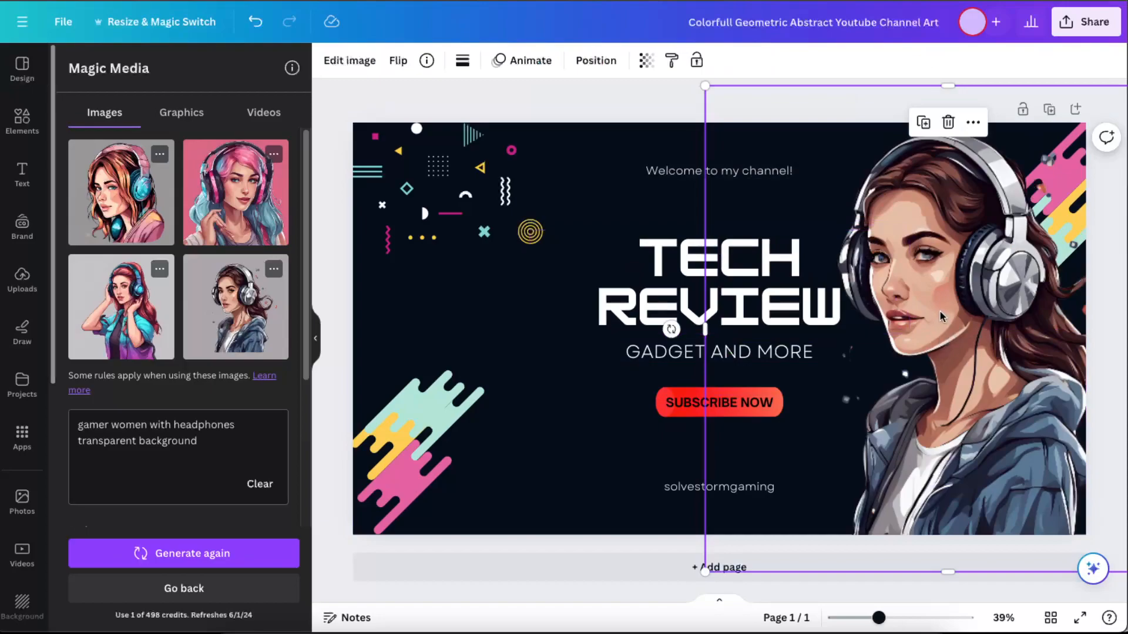
{"action": "left_click_drag", "start_coordinate": [704, 84], "coordinate": [837, 171]}
{"action": "left_click_drag", "start_coordinate": [953, 289], "coordinate": [916, 285]}
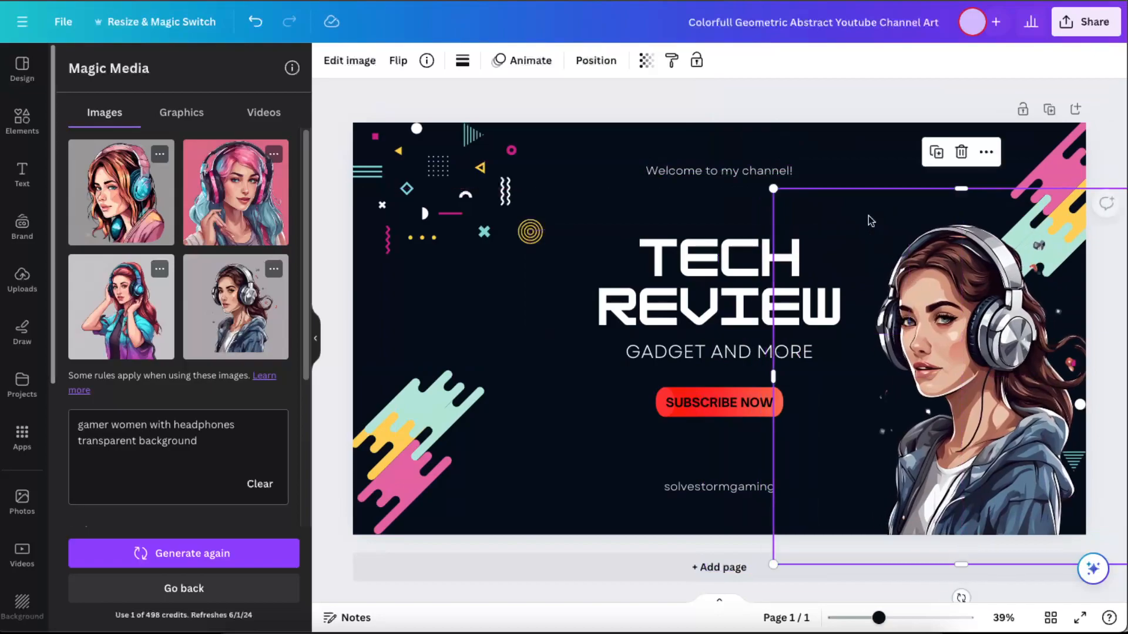
{"action": "left_click", "coordinate": [811, 103]}
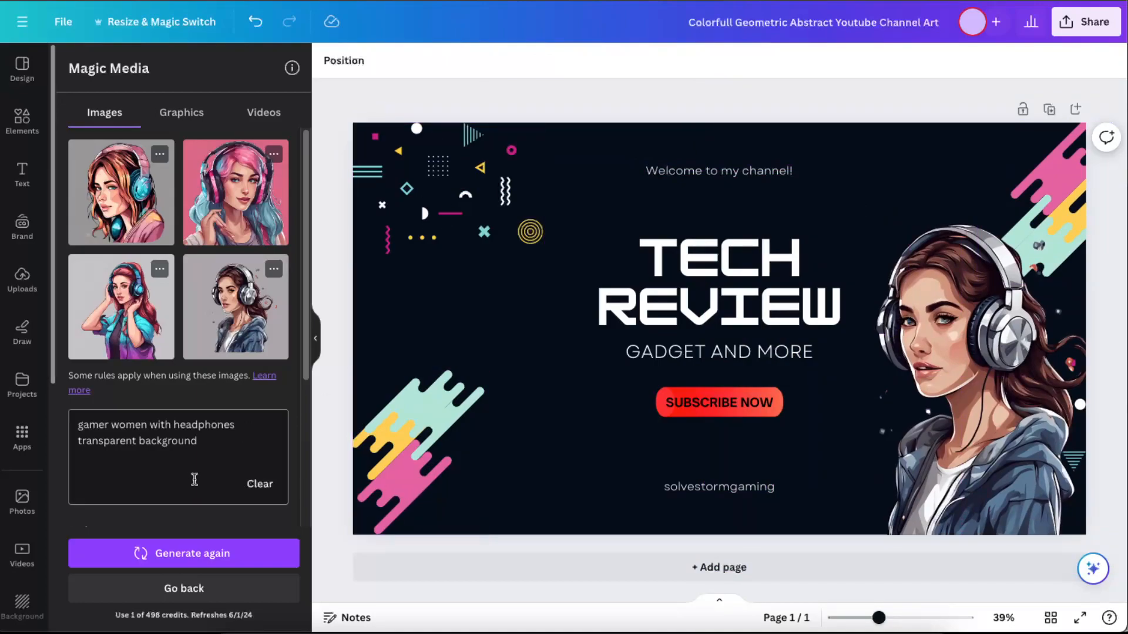
- Replace the image prompt with "gaming equipment" and generate new images
{"action": "left_click_drag", "start_coordinate": [205, 438], "coordinate": [108, 420]}
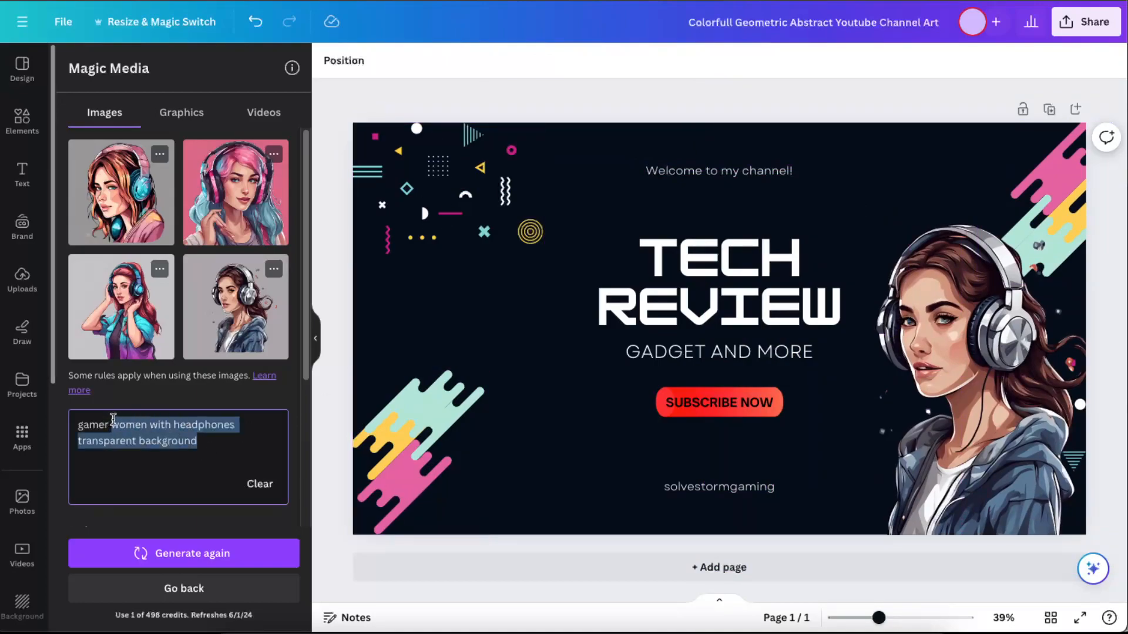
{"action": "key", "text": "BackSpace"}
{"action": "key", "text": "BackSpace"}
{"action": "key", "text": "BackSpace"}
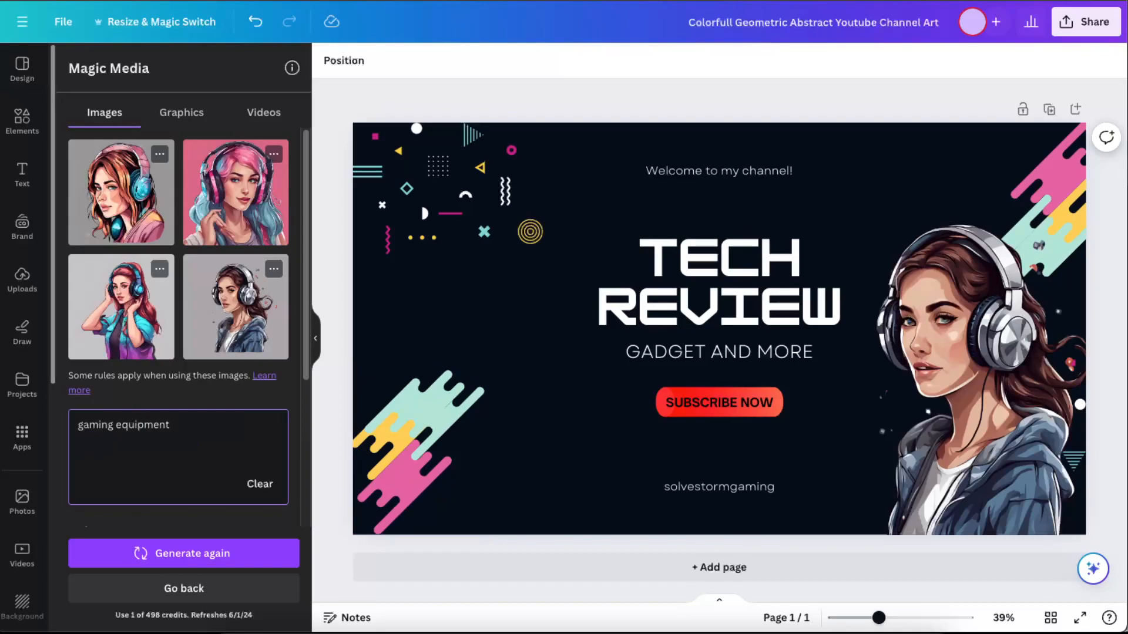
{"action": "left_click", "coordinate": [184, 553]}
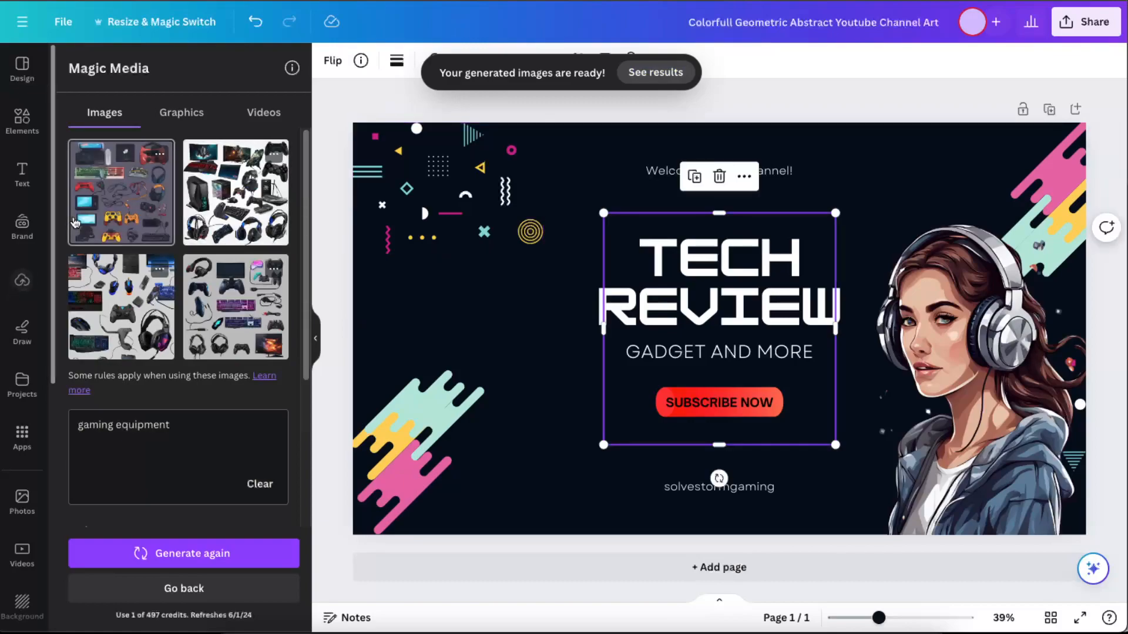
- Add the first generated gaming equipment image to the left half of the banner and remove its background
{"action": "left_click_drag", "start_coordinate": [625, 403], "coordinate": [461, 438]}
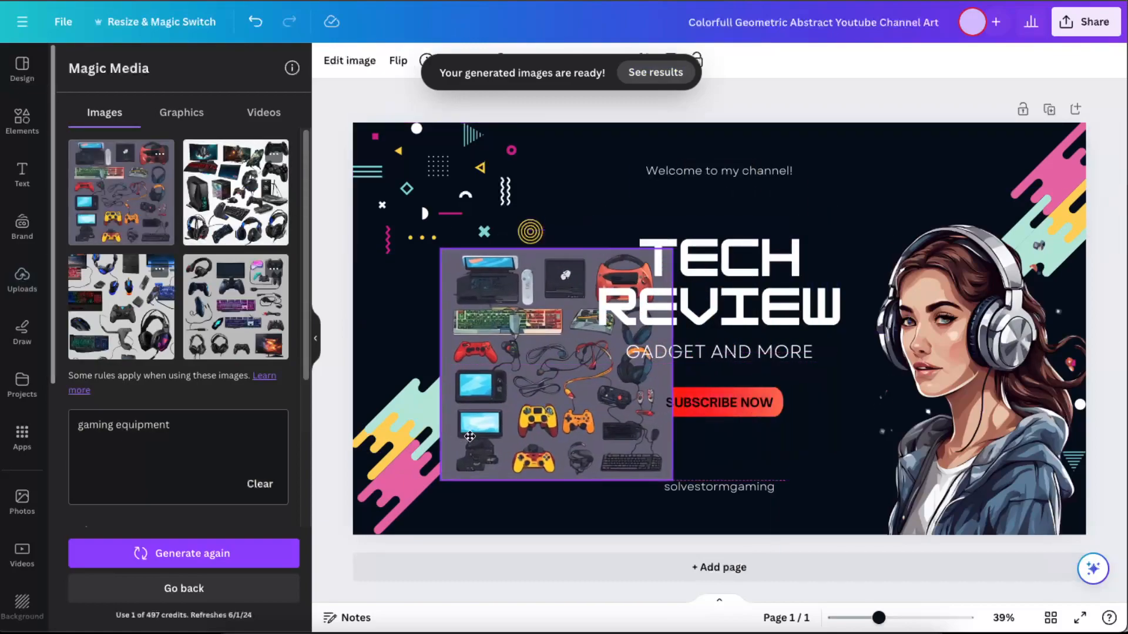
{"action": "left_click", "coordinate": [98, 170]}
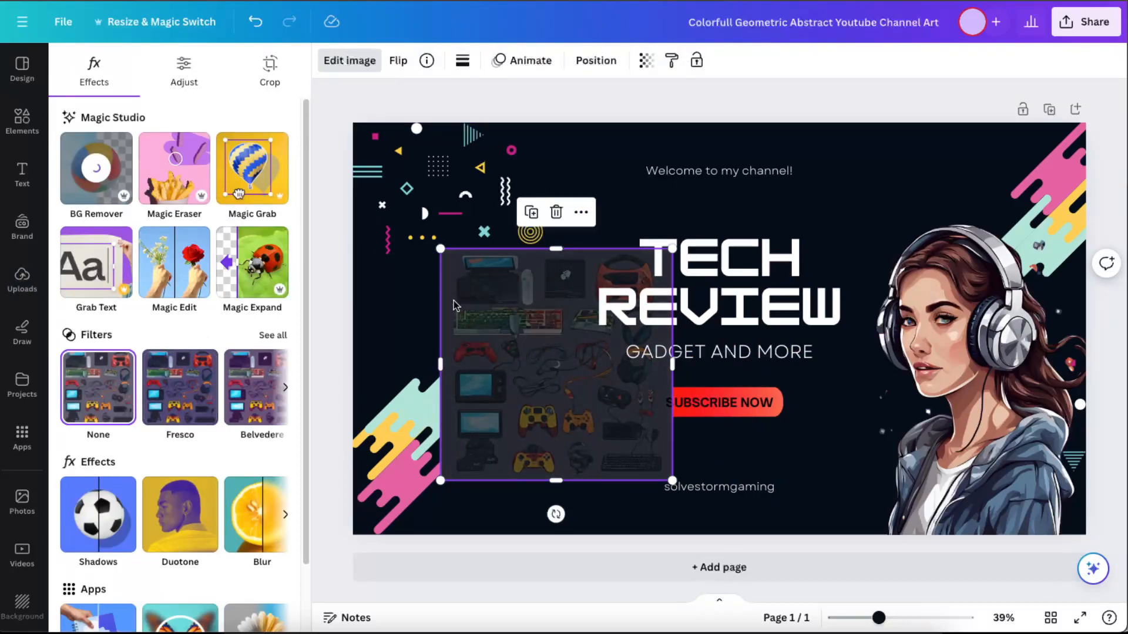
- Move the geometric pattern and the diagonal stripes from the banner's left side to its right side beside the woman
{"action": "left_click_drag", "start_coordinate": [624, 373], "coordinate": [685, 373]}
{"action": "left_click_drag", "start_coordinate": [527, 175], "coordinate": [1041, 144]}
{"action": "left_click_drag", "start_coordinate": [430, 446], "coordinate": [838, 464]}
- Enlarge the gaming equipment cutout, place it over the banner's upper-left corner and rotate it diagonally
{"action": "left_click_drag", "start_coordinate": [583, 388], "coordinate": [437, 270]}
{"action": "left_click_drag", "start_coordinate": [586, 366], "coordinate": [702, 482]}
{"action": "left_click_drag", "start_coordinate": [529, 417], "coordinate": [454, 394]}
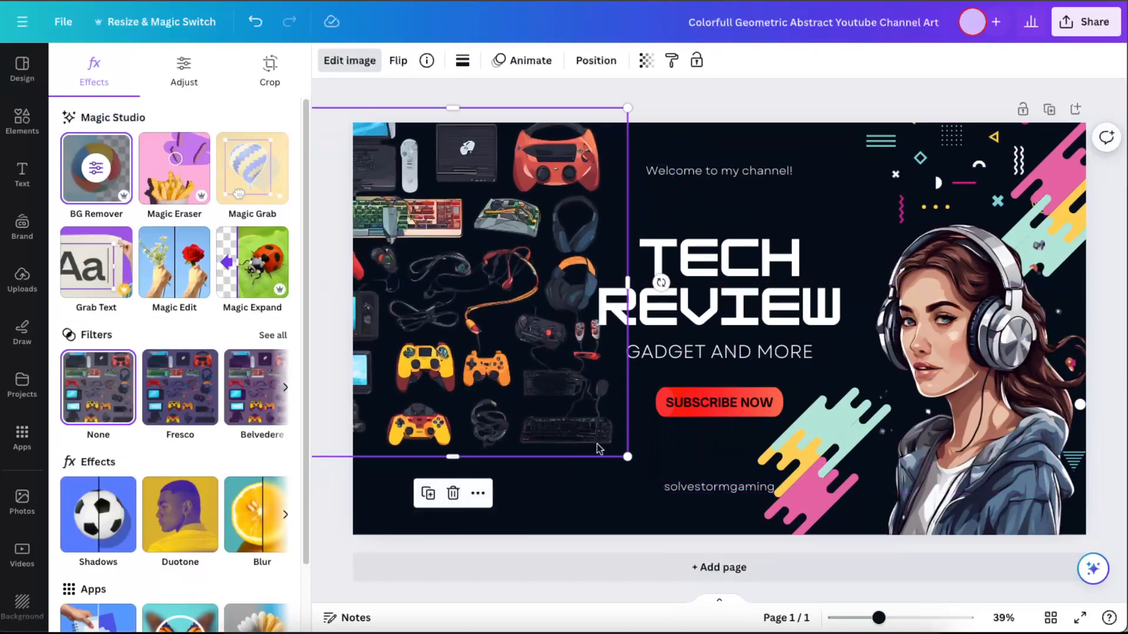
{"action": "left_click_drag", "start_coordinate": [661, 283], "coordinate": [639, 429]}
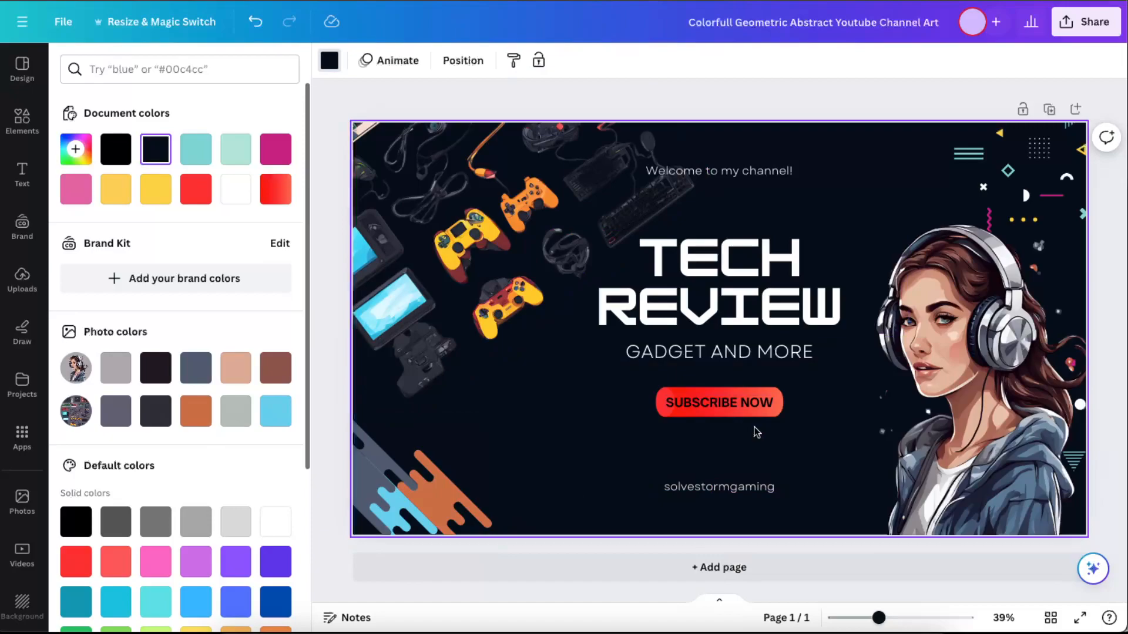
- Search the graphics elements for "susbcribe" and delete the existing red "SUBSCRIBE NOW" button and its text from the banner
{"action": "left_click_drag", "start_coordinate": [767, 436], "coordinate": [648, 396]}
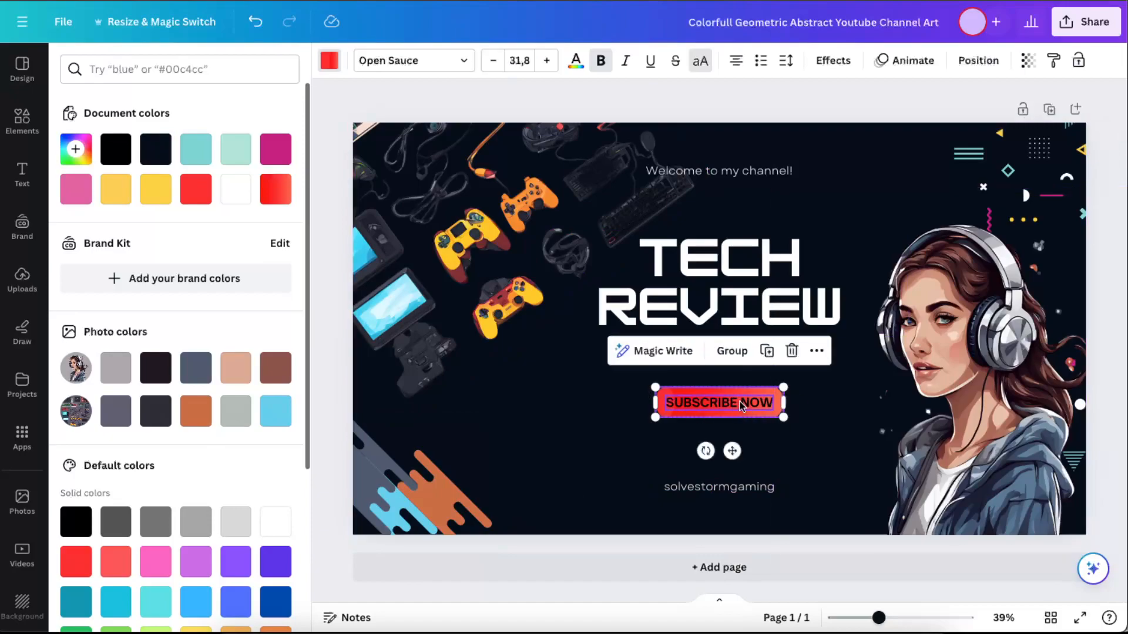
{"action": "left_click", "coordinate": [7, 139]}
{"action": "left_click", "coordinate": [137, 70]}
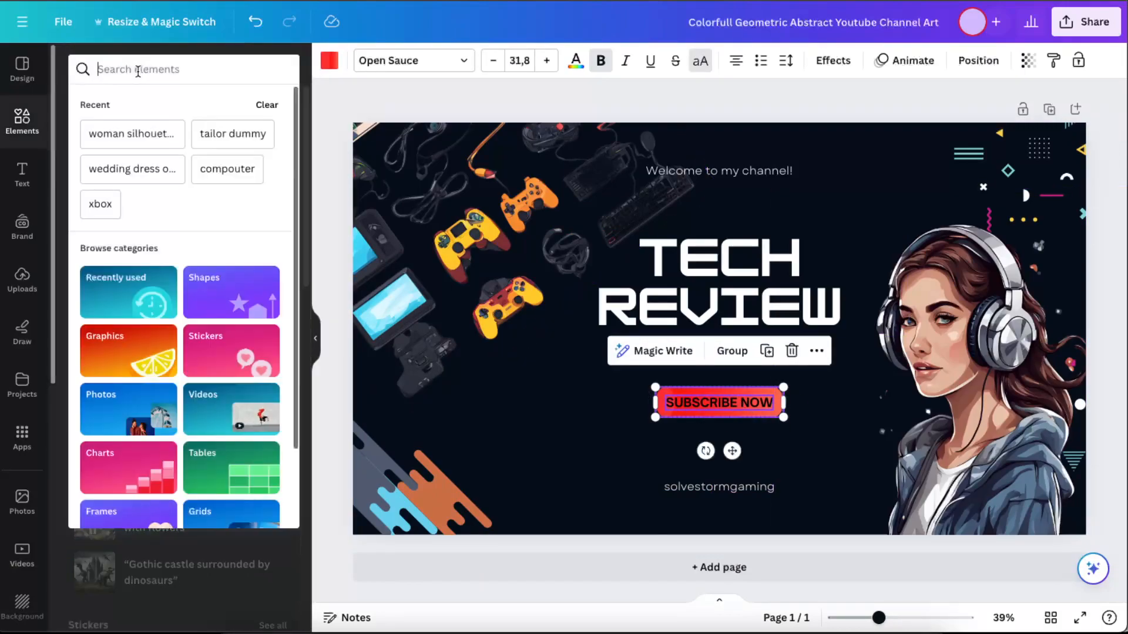
{"action": "type", "text": "susbcribe"}
{"action": "key", "text": "Return"}
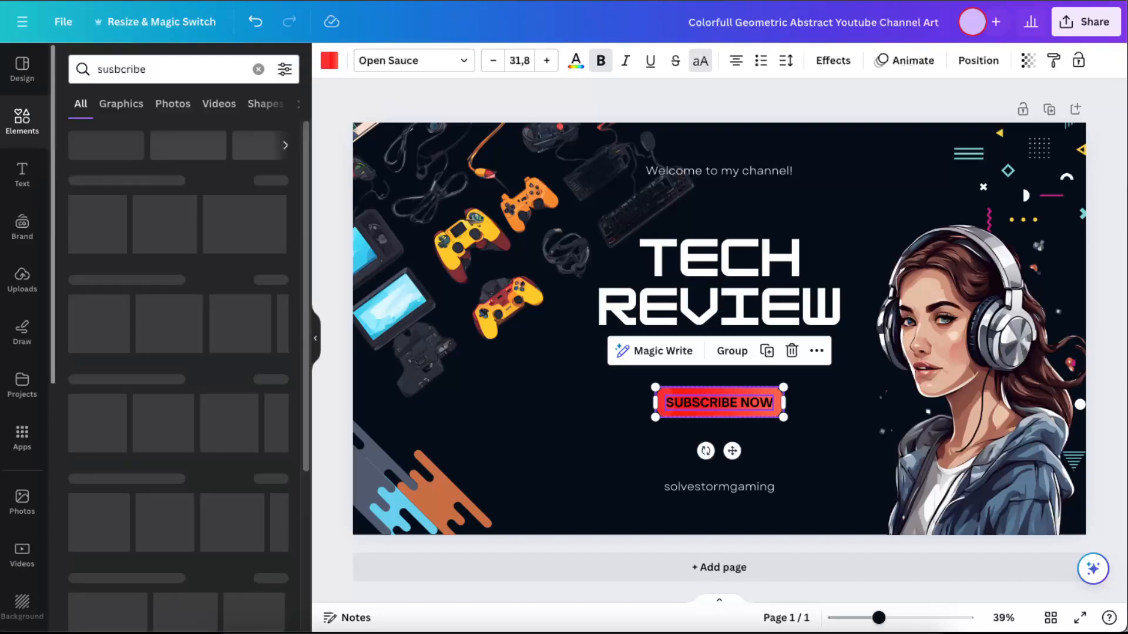
{"action": "left_click", "coordinate": [139, 101]}
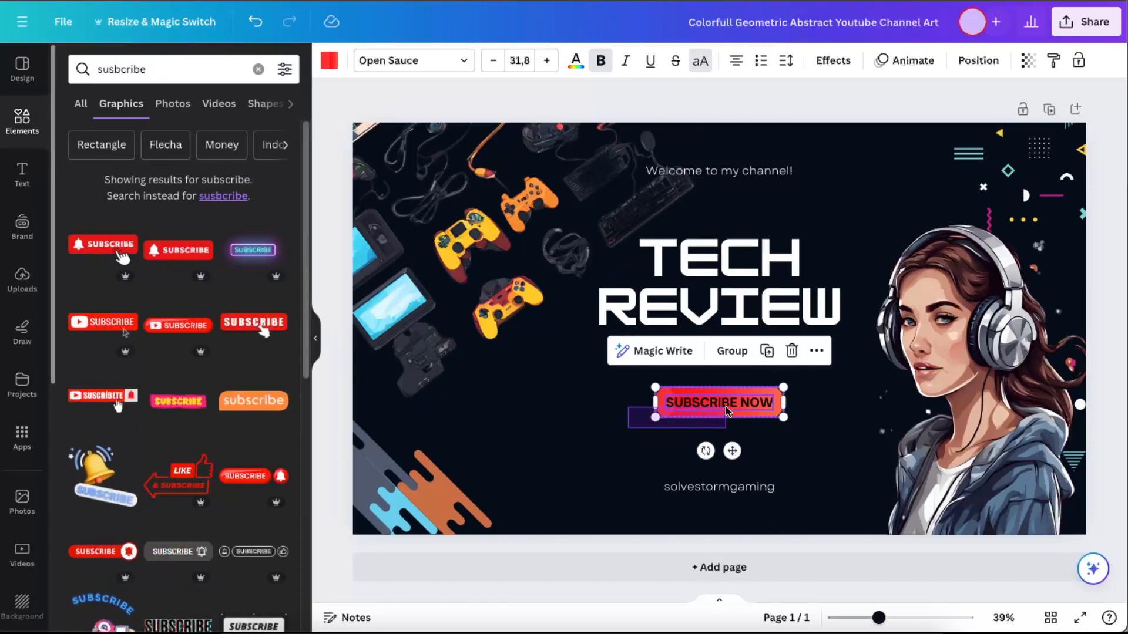
{"action": "key", "text": "Delete"}
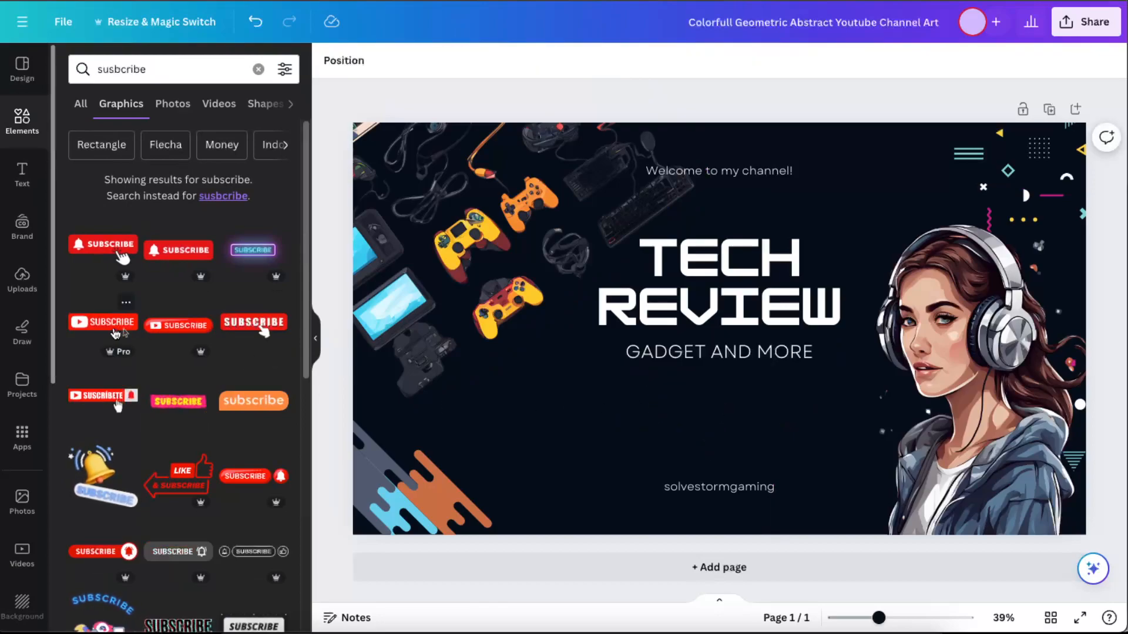
- Add the red subscribe graphic with bell and hand cursor, shrink it and centre it below "GADGET AND MORE"
{"action": "left_click", "coordinate": [99, 250]}
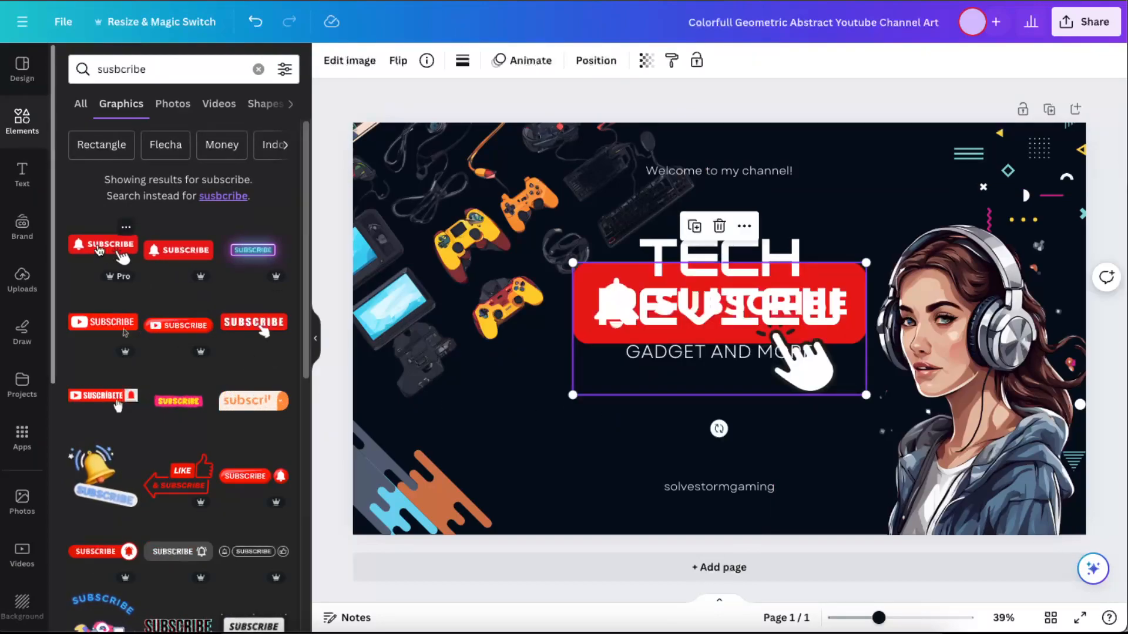
{"action": "left_click_drag", "start_coordinate": [858, 299], "coordinate": [806, 415]}
{"action": "left_click_drag", "start_coordinate": [761, 448], "coordinate": [790, 411]}
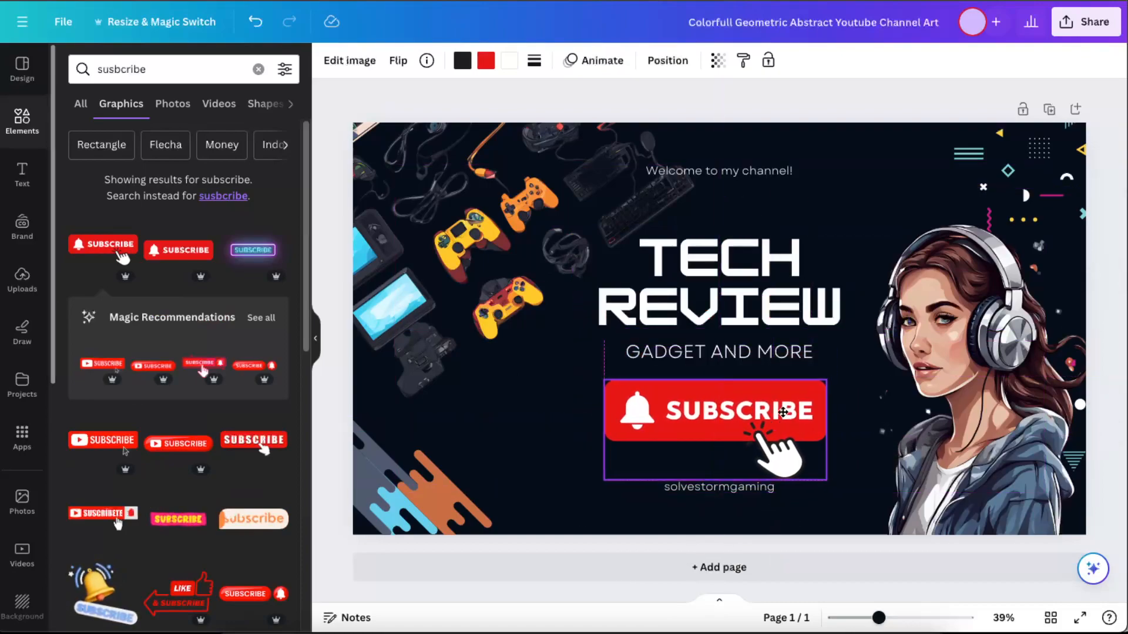
- Try magenta, light blue, near-black, orange, red and yellow as solid background colours for the banner
{"action": "left_click", "coordinate": [646, 506]}
{"action": "mouse_move", "coordinate": [879, 618]}
{"action": "left_mouse_down"}
{"action": "mouse_move", "coordinate": [856, 617]}
{"action": "mouse_move", "coordinate": [873, 618]}
{"action": "left_mouse_up"}
{"action": "left_click", "coordinate": [329, 59]}
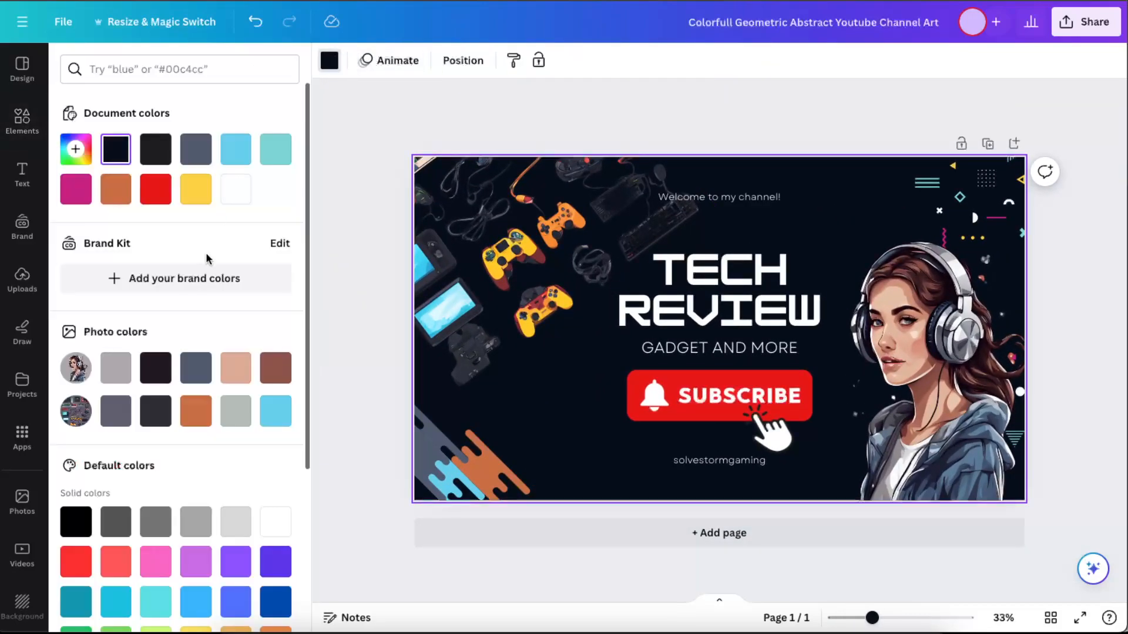
{"action": "left_click", "coordinate": [76, 187]}
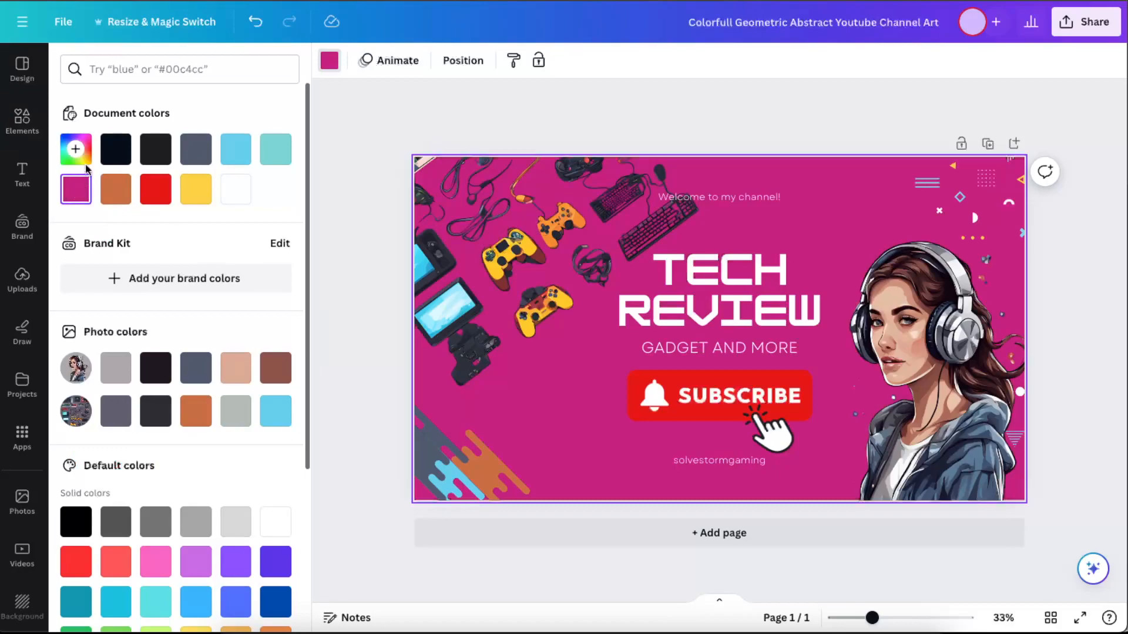
{"action": "left_click", "coordinate": [240, 163]}
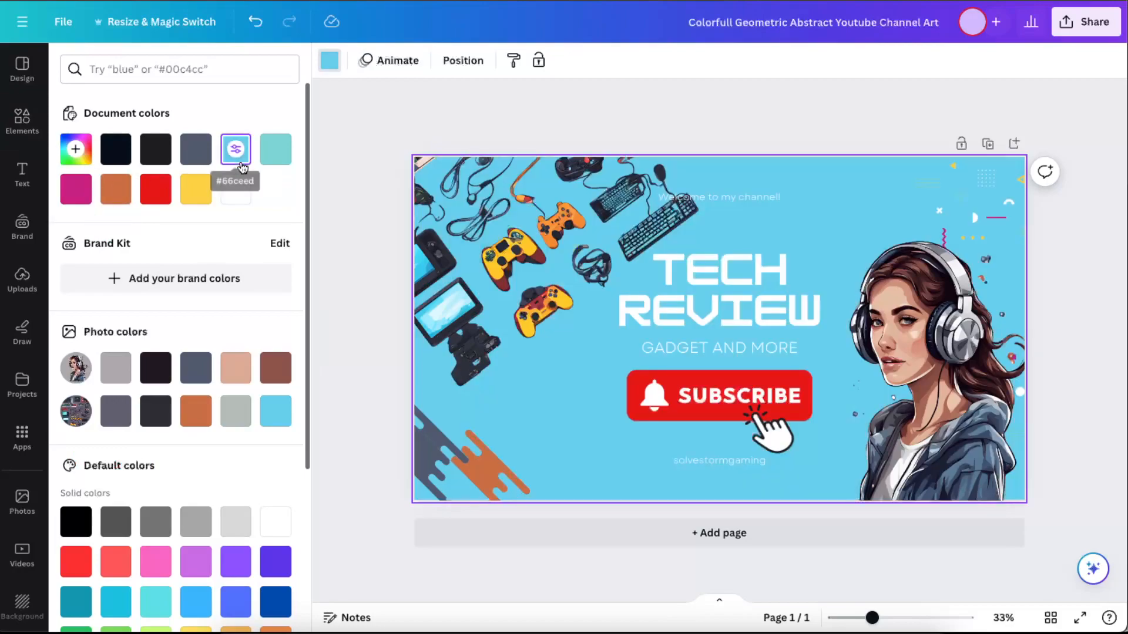
{"action": "left_click", "coordinate": [116, 151]}
{"action": "left_click", "coordinate": [116, 188]}
{"action": "left_click", "coordinate": [155, 188]}
{"action": "left_click", "coordinate": [196, 188]}
{"action": "scroll", "coordinate": [109, 311], "scroll_direction": "down", "scroll_amount": 4}
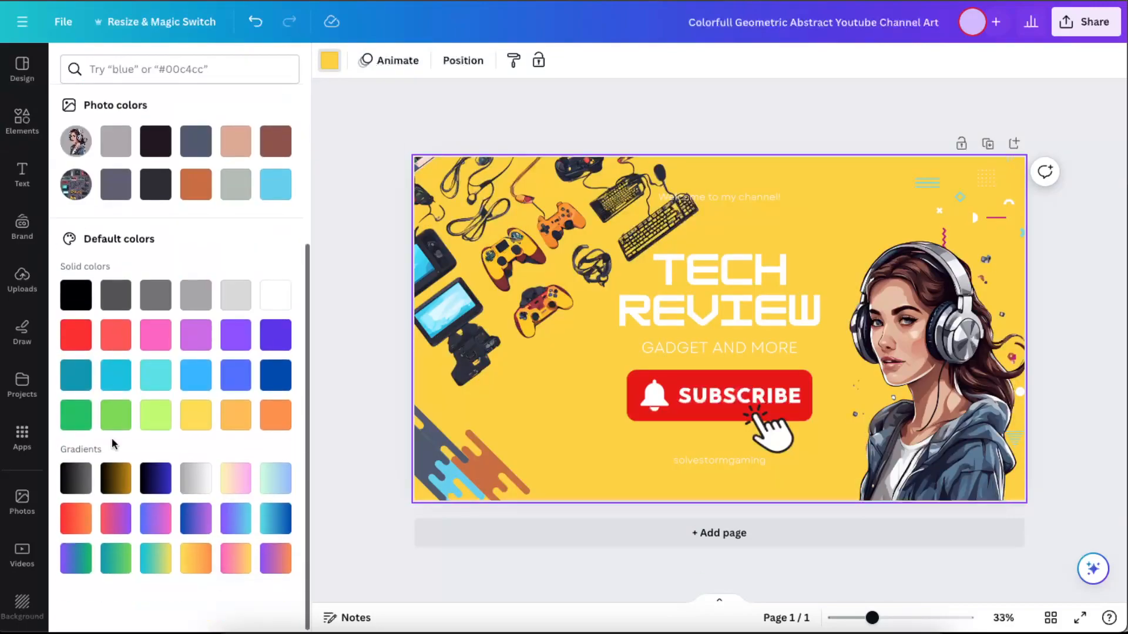
- Compare several gradient backgrounds on the banner and apply the black-to-blue gradient
{"action": "left_click", "coordinate": [224, 491]}
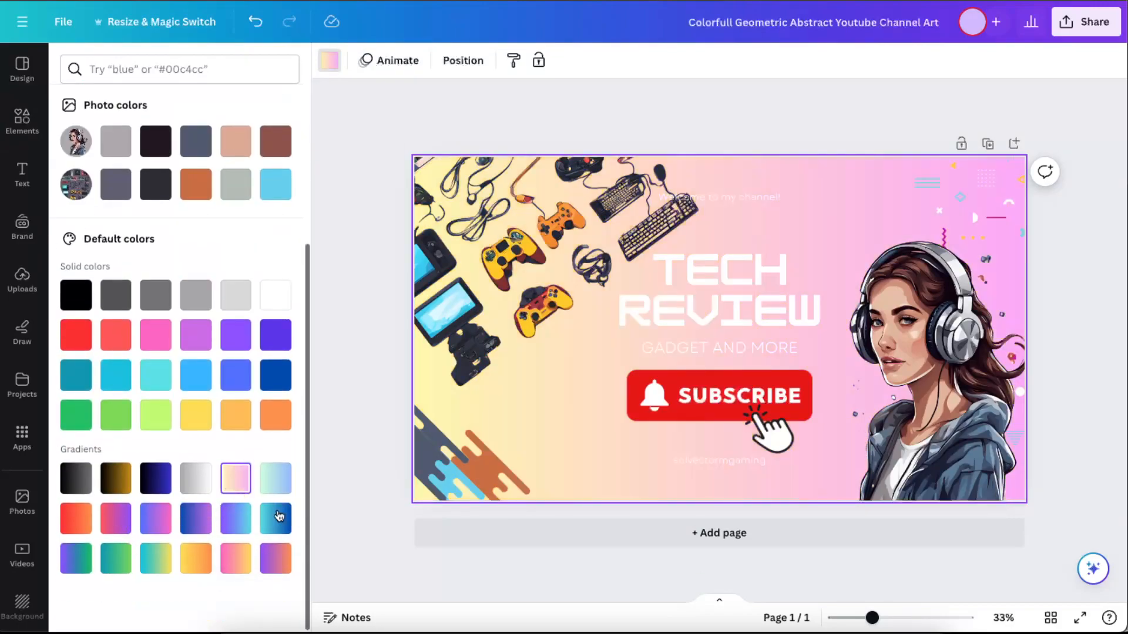
{"action": "left_click", "coordinate": [235, 519]}
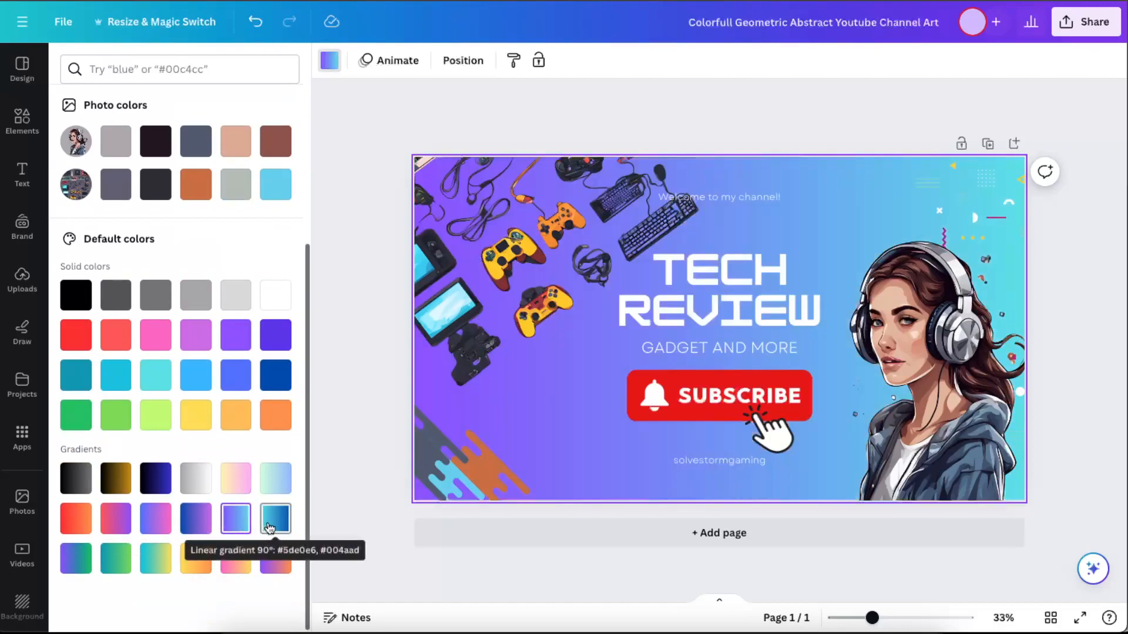
{"action": "left_click", "coordinate": [270, 528]}
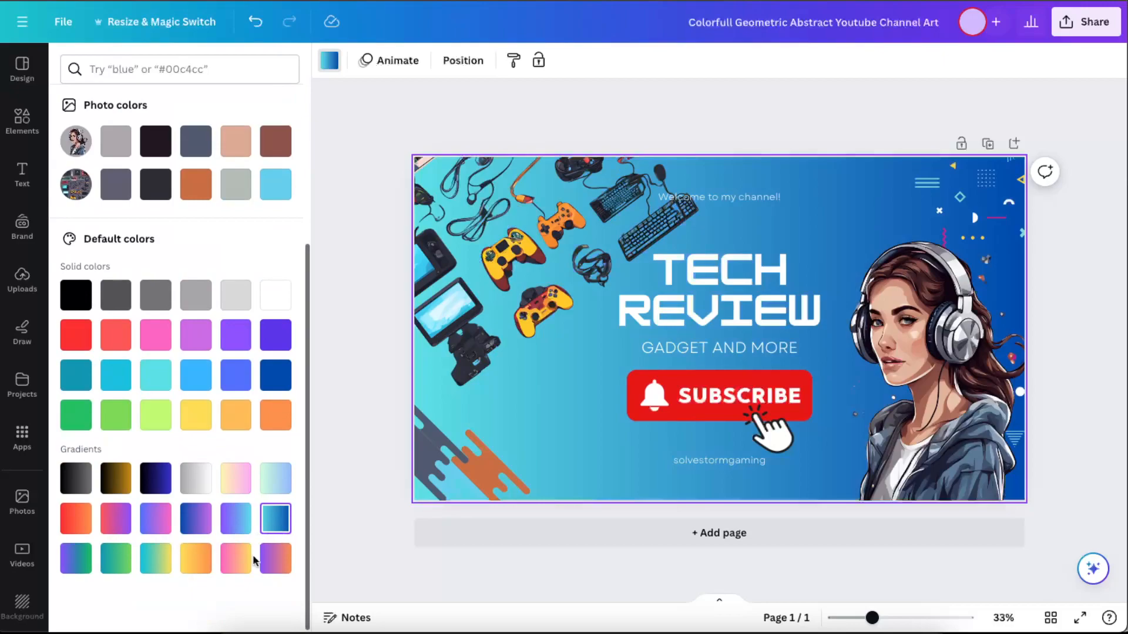
{"action": "left_click", "coordinate": [267, 573]}
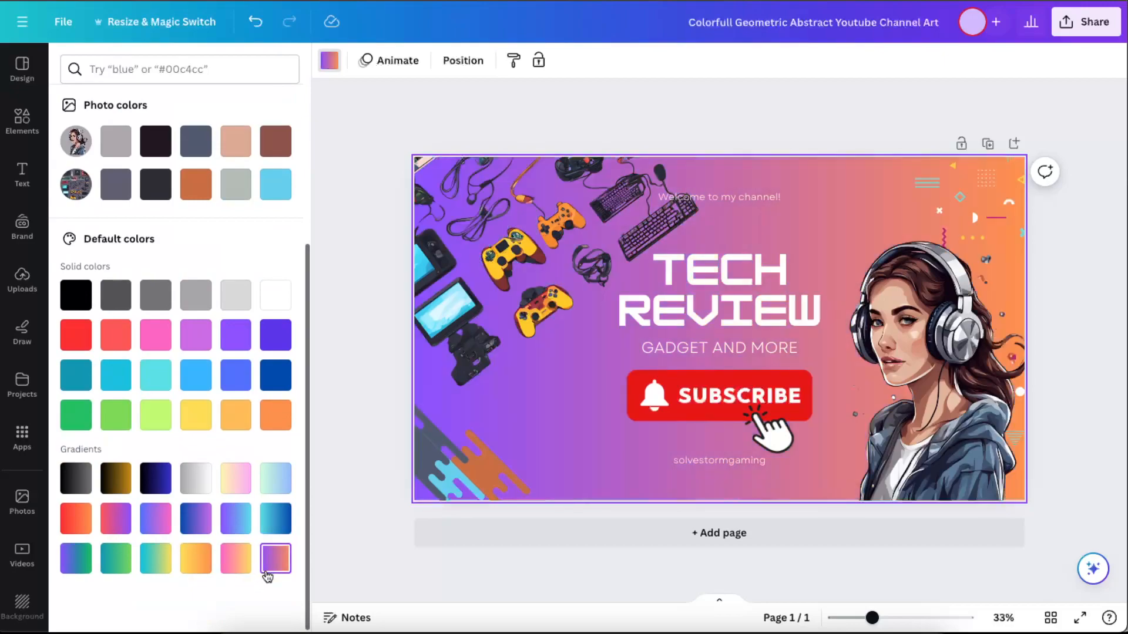
{"action": "left_click", "coordinate": [115, 524]}
{"action": "left_click", "coordinate": [124, 554]}
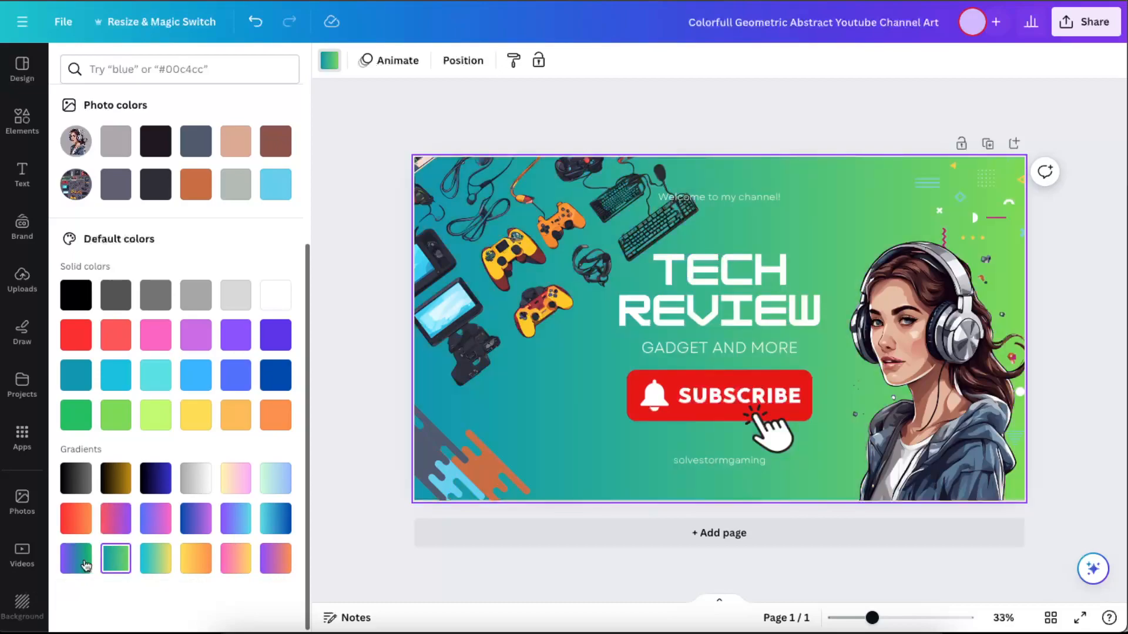
{"action": "left_click", "coordinate": [76, 561]}
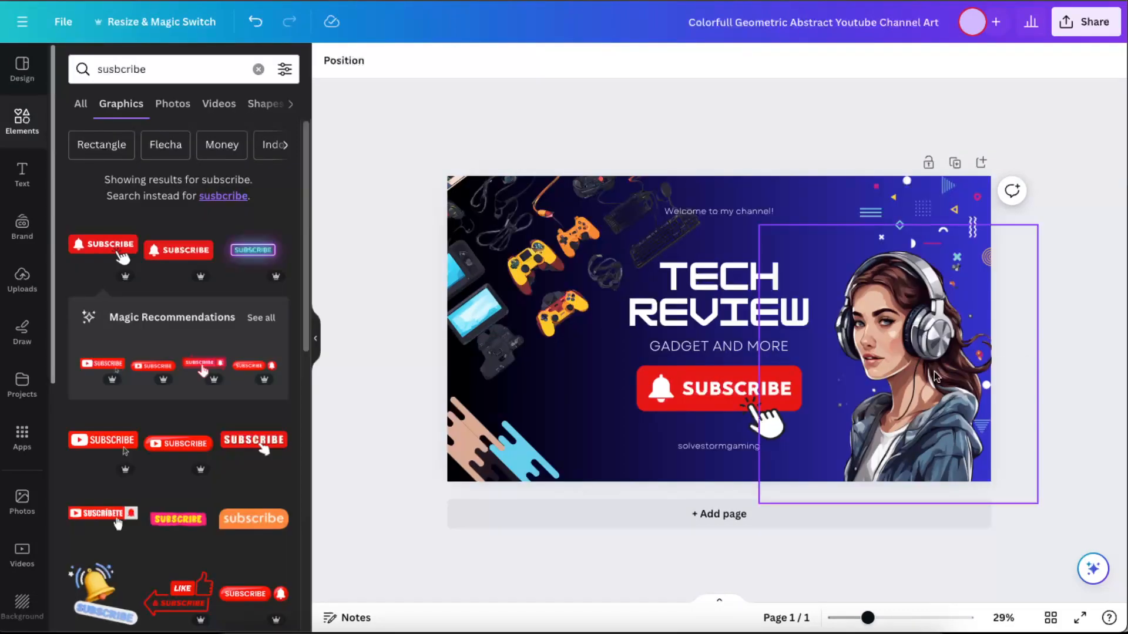
- Compare the Glow, Drop and Outline shadows on the subscribe graphic and apply Glow
{"action": "left_click", "coordinate": [739, 398]}
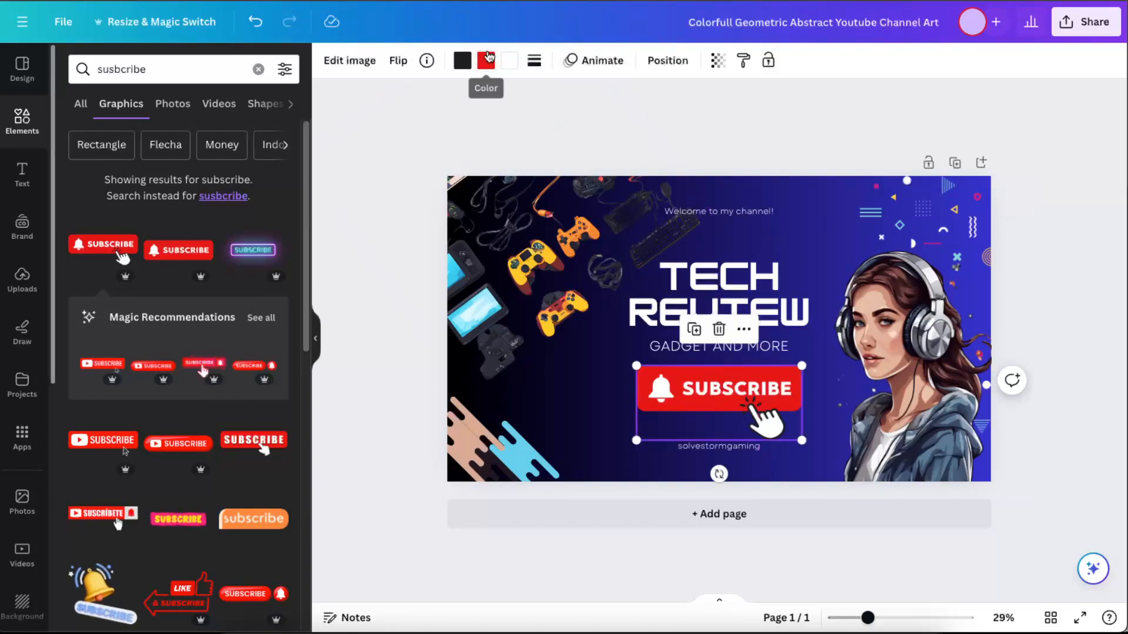
{"action": "left_click", "coordinate": [350, 64]}
{"action": "scroll", "coordinate": [138, 399], "scroll_direction": "down", "scroll_amount": 2}
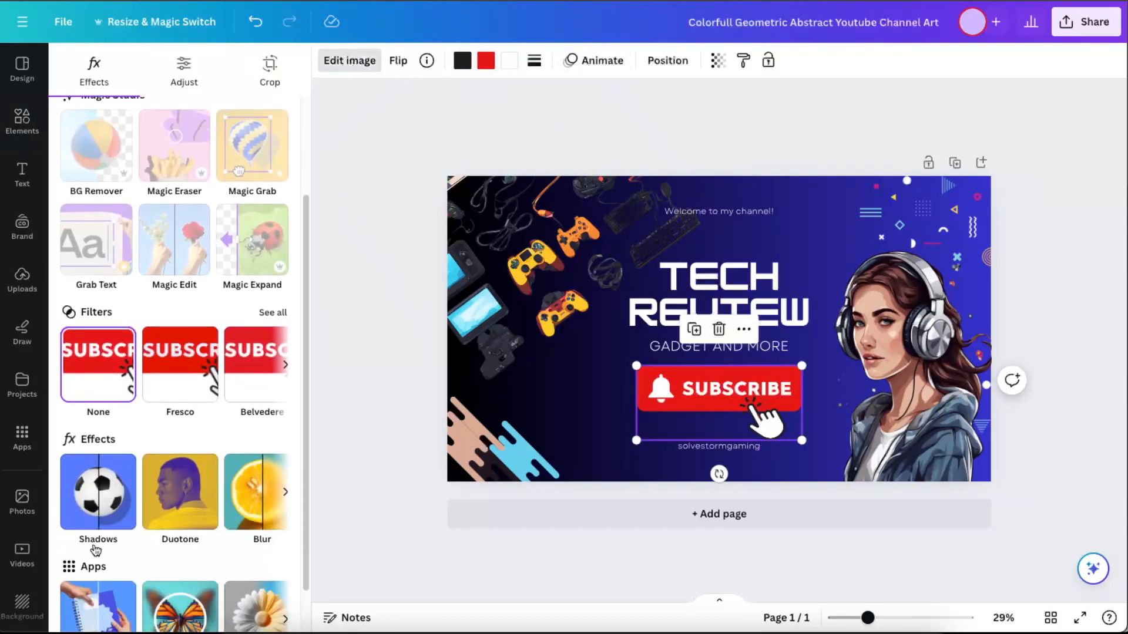
{"action": "left_click", "coordinate": [95, 542]}
{"action": "left_click", "coordinate": [111, 238]}
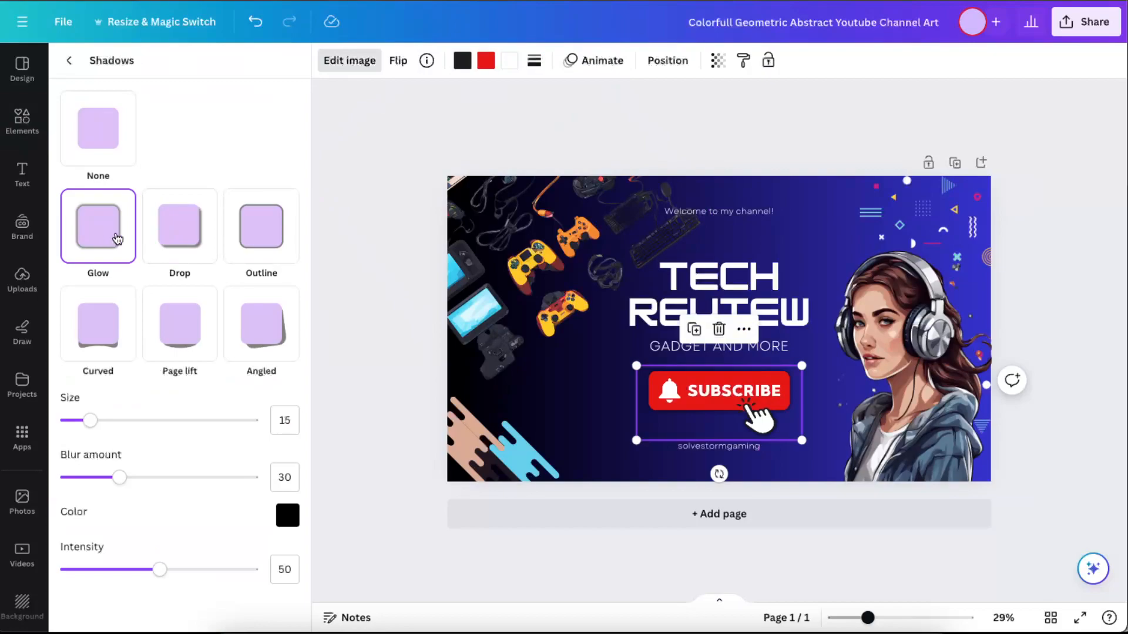
{"action": "left_click", "coordinate": [179, 227]}
{"action": "left_click", "coordinate": [249, 227]}
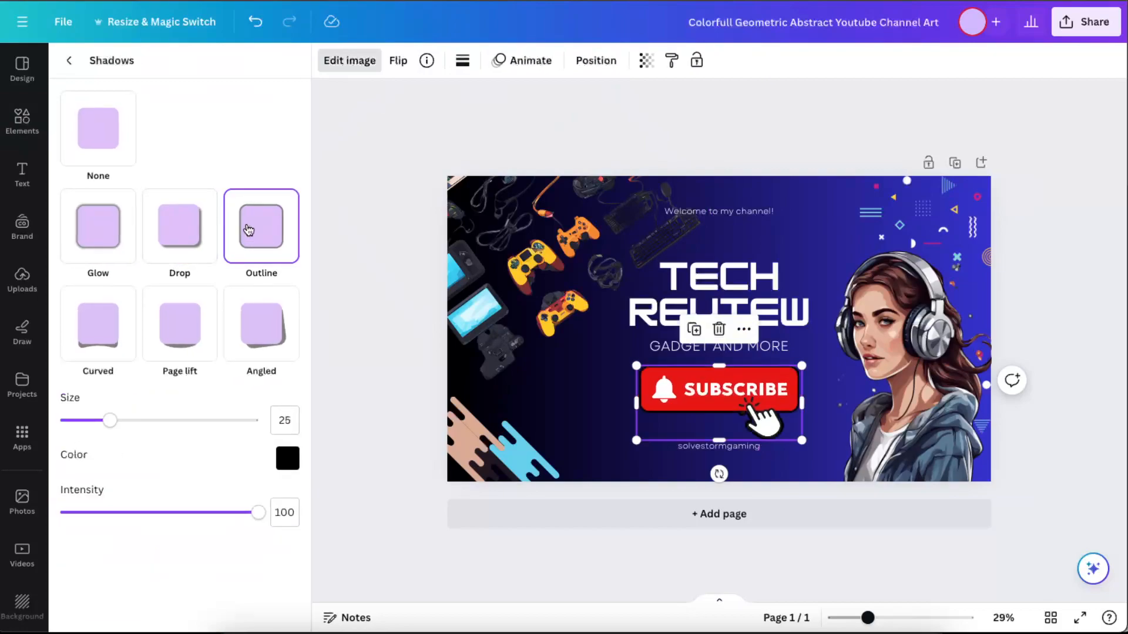
{"action": "left_click", "coordinate": [98, 248]}
- Increase the glow's size and blur, set its intensity to 81 and its colour to white (#FFFFFF)
{"action": "left_click_drag", "start_coordinate": [110, 420], "coordinate": [193, 420]}
{"action": "left_click_drag", "start_coordinate": [119, 477], "coordinate": [186, 477]}
{"action": "left_click_drag", "start_coordinate": [159, 569], "coordinate": [221, 569]}
{"action": "left_click", "coordinate": [288, 517]}
{"action": "left_click_drag", "start_coordinate": [301, 425], "coordinate": [213, 310]}
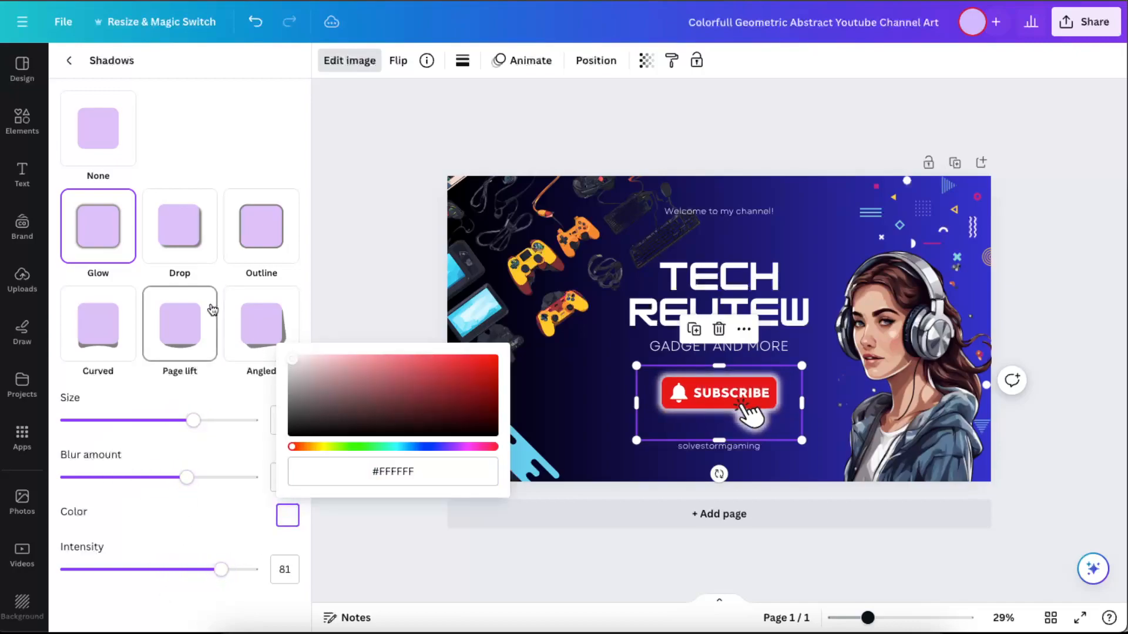
{"action": "left_click", "coordinate": [650, 511]}
{"action": "scroll", "coordinate": [876, 458], "scroll_direction": "up", "scroll_amount": 4}
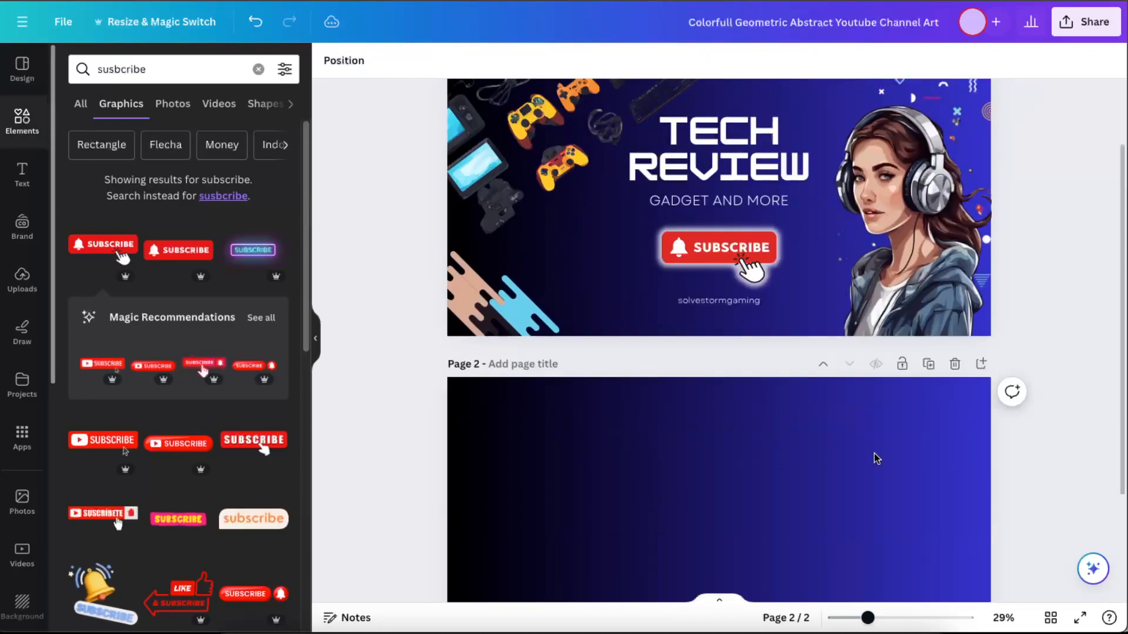
{"action": "left_click", "coordinate": [955, 453]}
- Enlarge the glowing subscribe graphic slightly and centre it again below "GADGET AND MORE"
{"action": "left_click", "coordinate": [778, 370]}
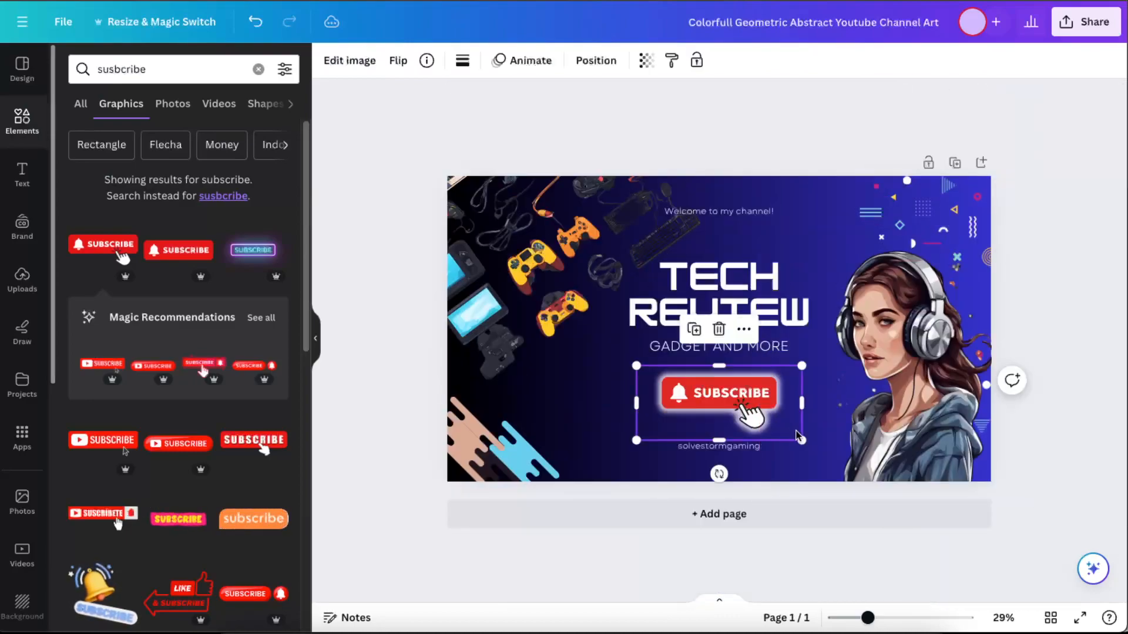
{"action": "left_click_drag", "start_coordinate": [805, 446], "coordinate": [849, 461]}
{"action": "left_click_drag", "start_coordinate": [754, 421], "coordinate": [730, 414]}
- Give the "TECH REVIEW" title an Outline effect in black
{"action": "left_click", "coordinate": [746, 282]}
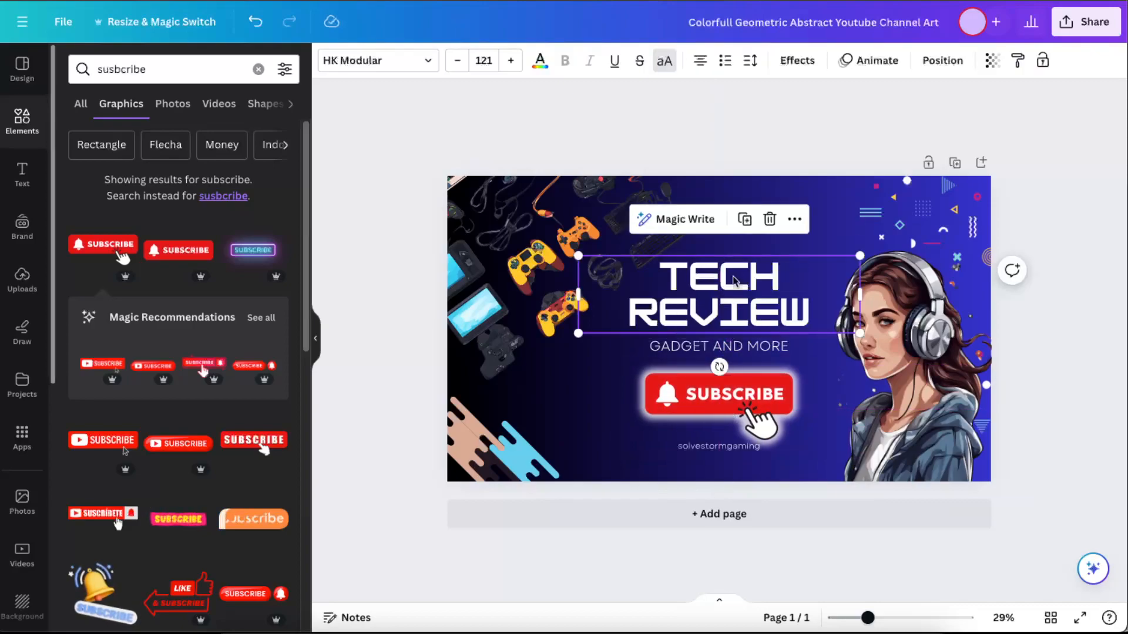
{"action": "left_click", "coordinate": [787, 64]}
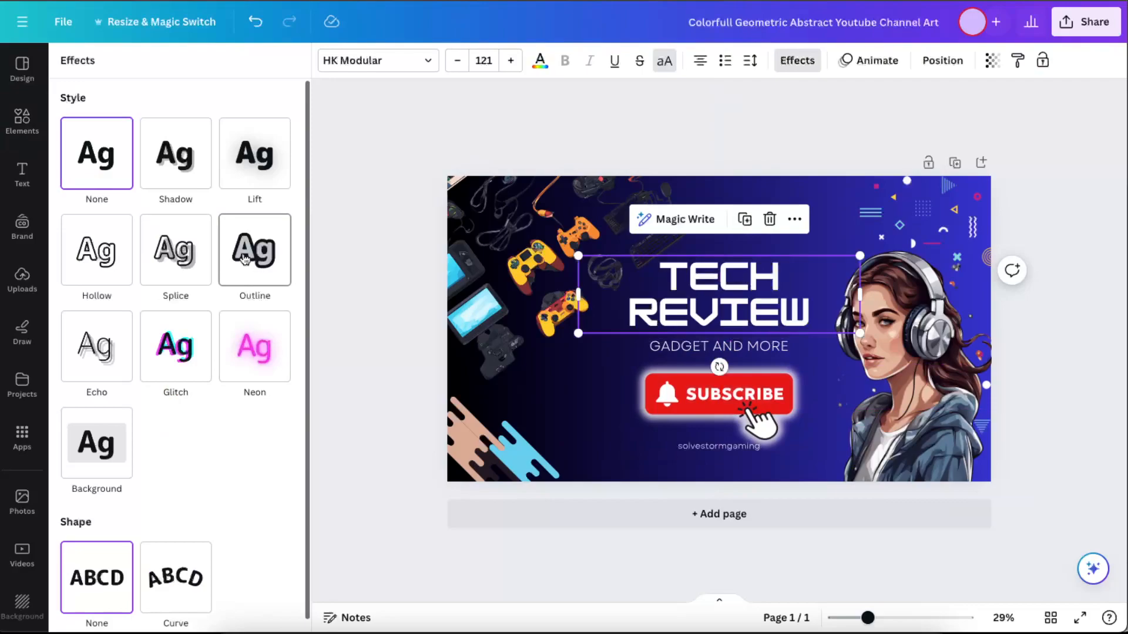
{"action": "left_click", "coordinate": [167, 156]}
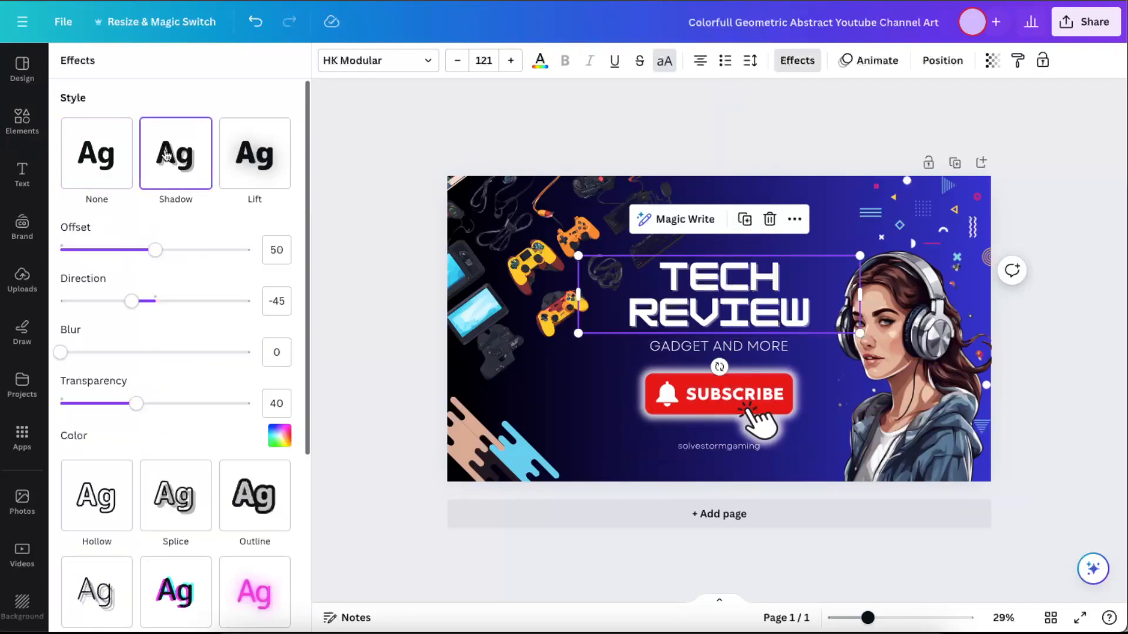
{"action": "left_click", "coordinate": [103, 158]}
{"action": "left_click", "coordinate": [254, 249]}
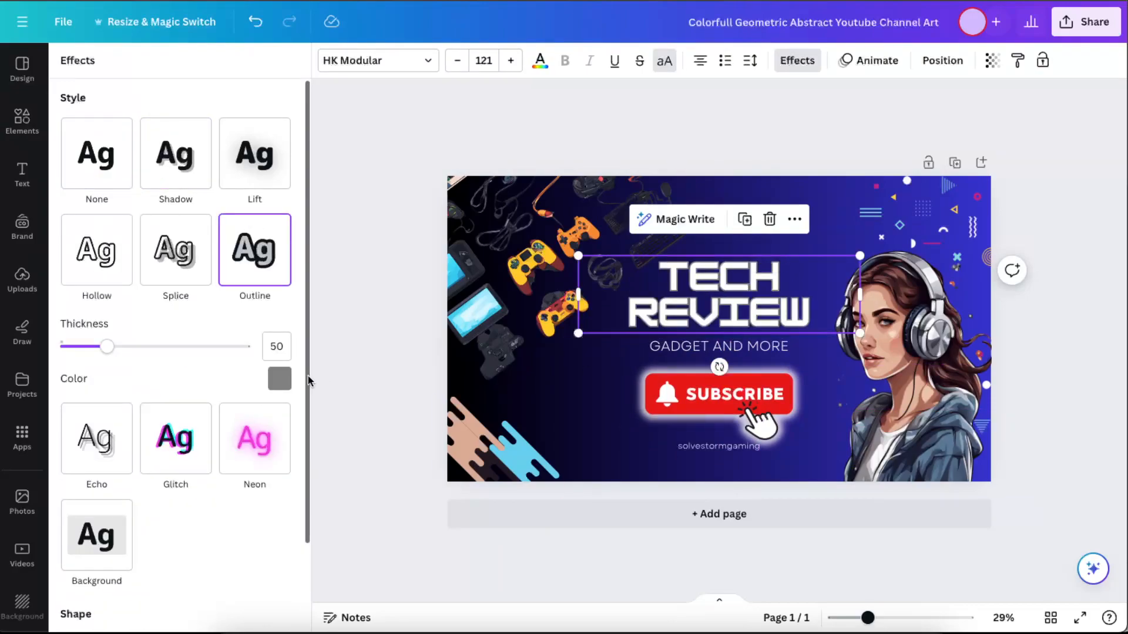
{"action": "left_click", "coordinate": [280, 380]}
{"action": "scroll", "coordinate": [126, 238], "scroll_direction": "down", "scroll_amount": 2}
{"action": "left_click", "coordinate": [81, 234]}
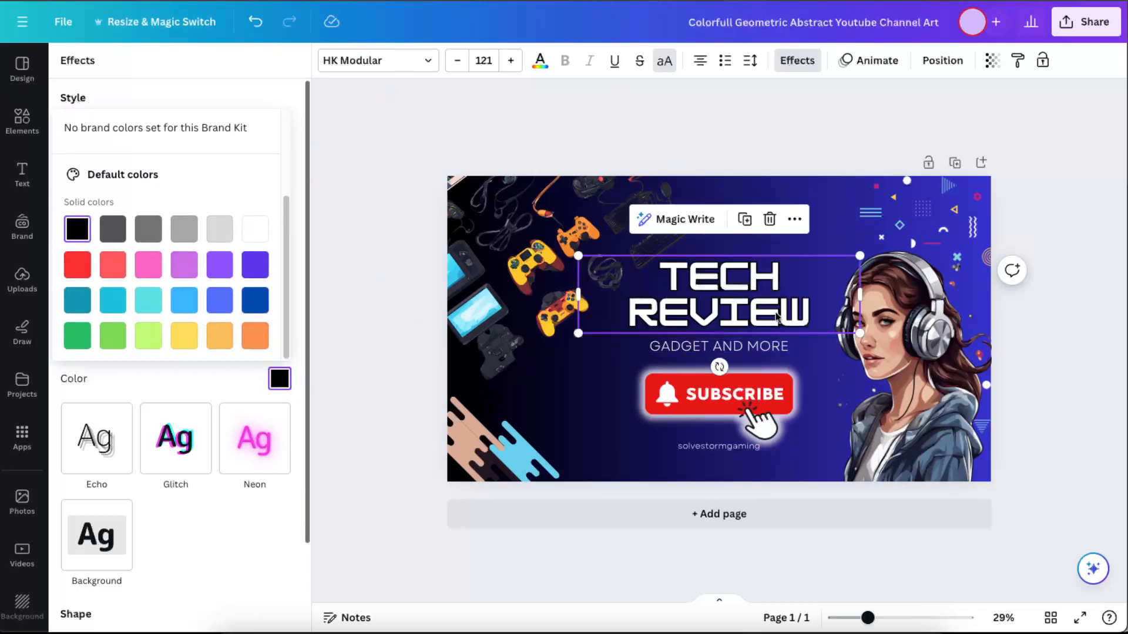
{"action": "left_click", "coordinate": [1065, 373]}
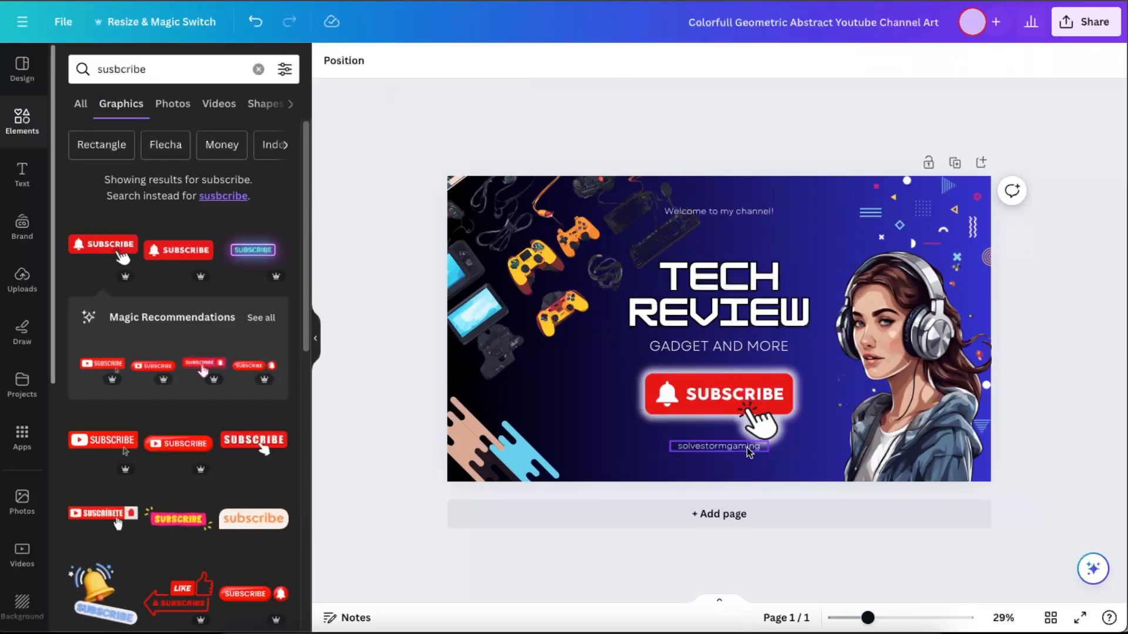
- Move the "solvestormgaming" text slightly down and give it a black Outline effect
{"action": "left_click_drag", "start_coordinate": [747, 452], "coordinate": [748, 461]}
{"action": "left_click", "coordinate": [746, 156]}
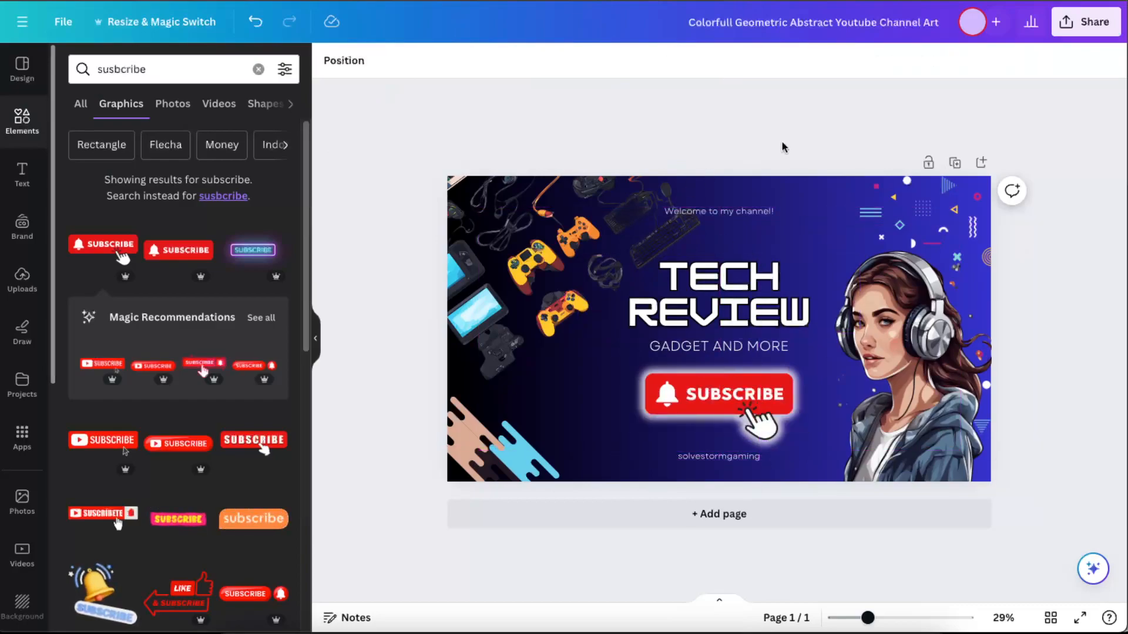
{"action": "left_click", "coordinate": [719, 456]}
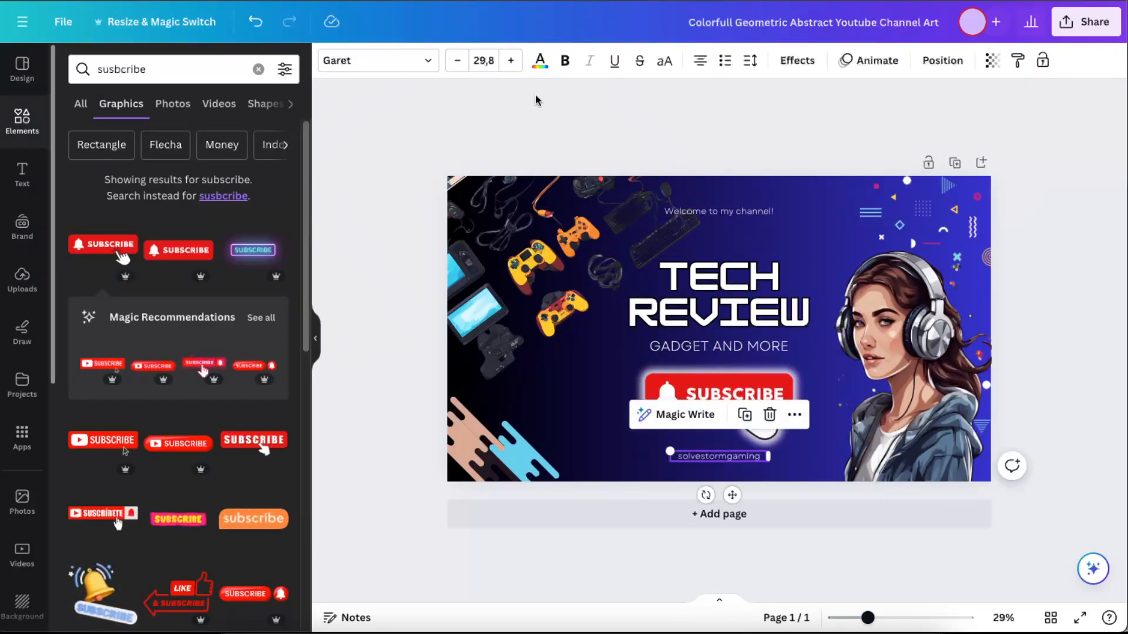
{"action": "left_click", "coordinate": [533, 64]}
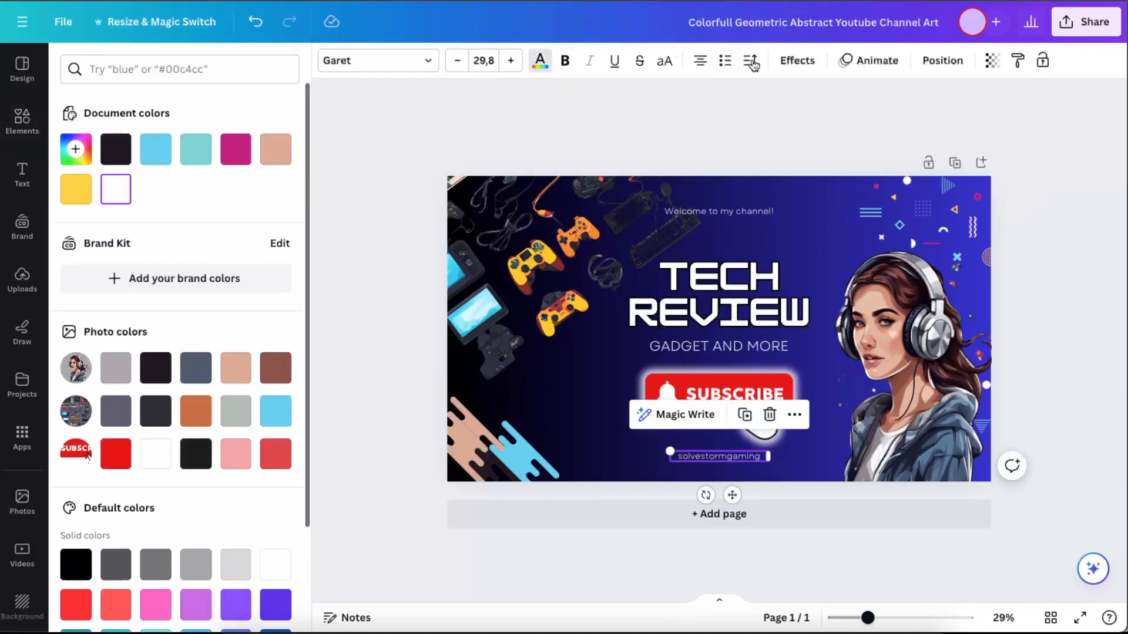
{"action": "left_click", "coordinate": [797, 60]}
{"action": "left_click", "coordinate": [254, 250]}
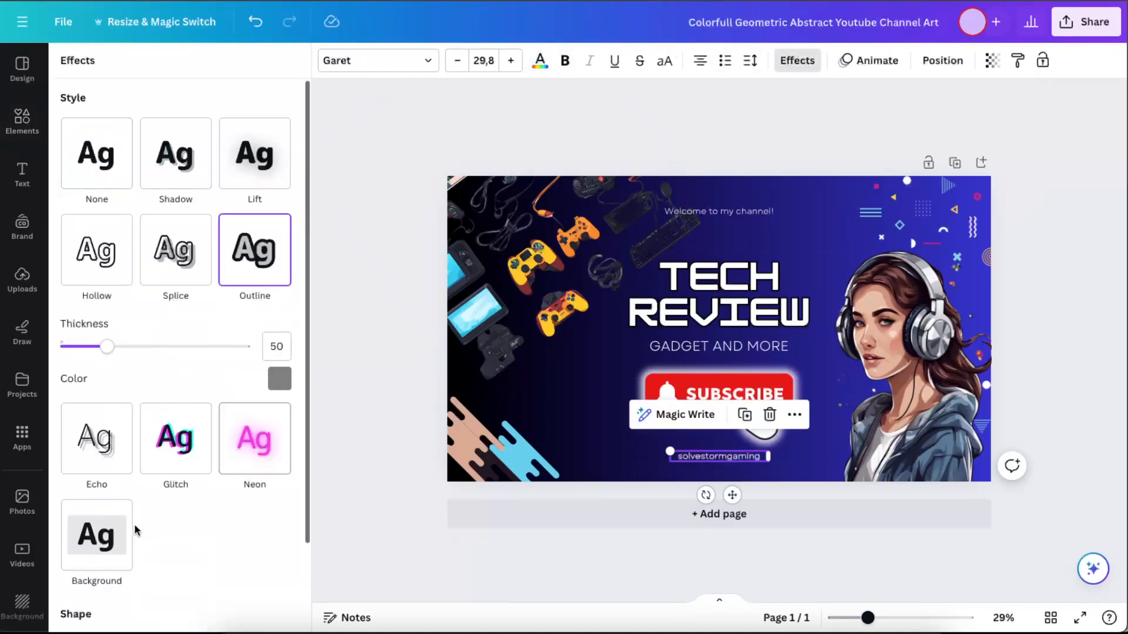
{"action": "left_click", "coordinate": [280, 379]}
{"action": "scroll", "coordinate": [164, 264], "scroll_direction": "down", "scroll_amount": 1}
{"action": "left_click", "coordinate": [77, 331]}
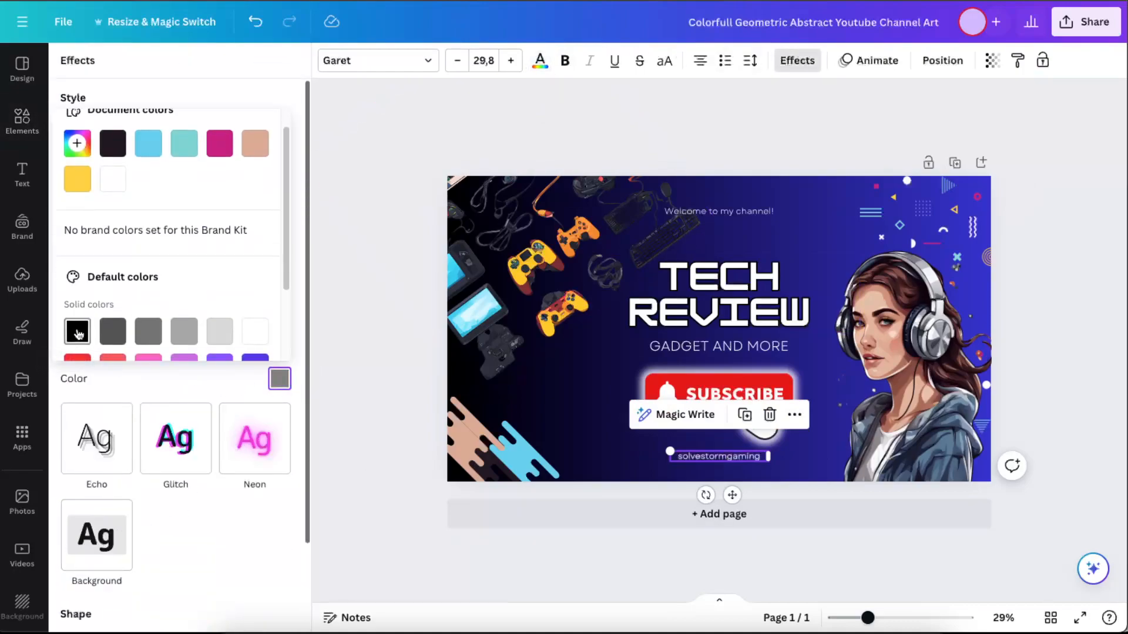
{"action": "left_click", "coordinate": [336, 341]}
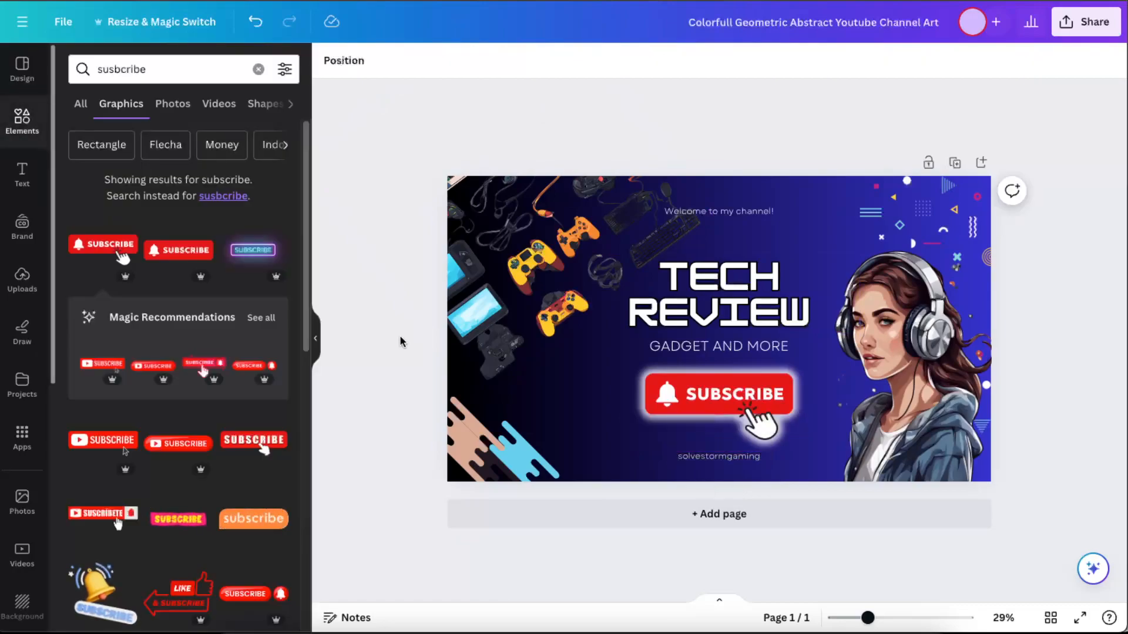